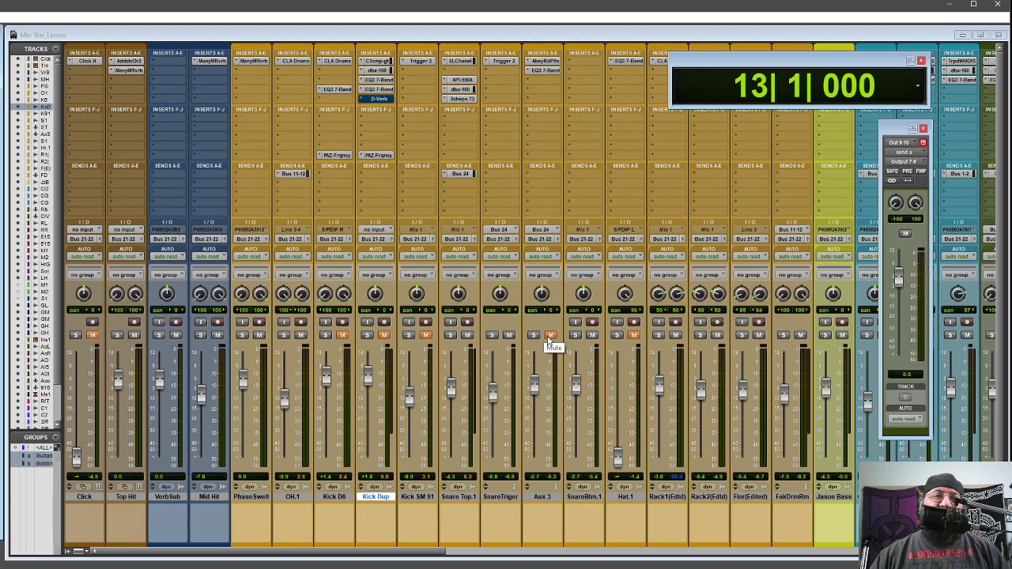
# Step: Leave Kick D6 unmuted with Kick Dup muted, and play the mix from bar 13 to hear the kick
pyautogui.click(385, 336)
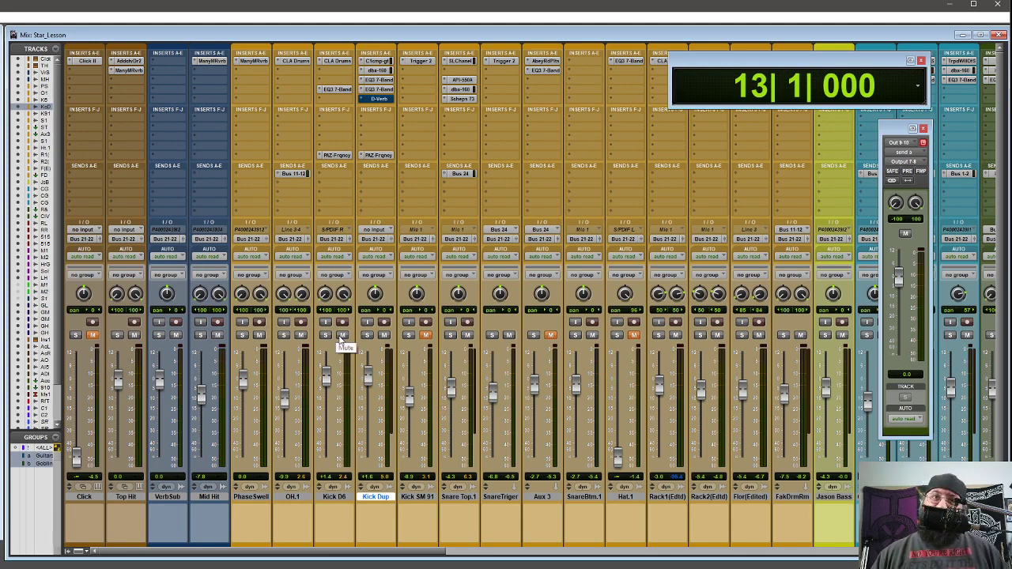
pyautogui.click(385, 336)
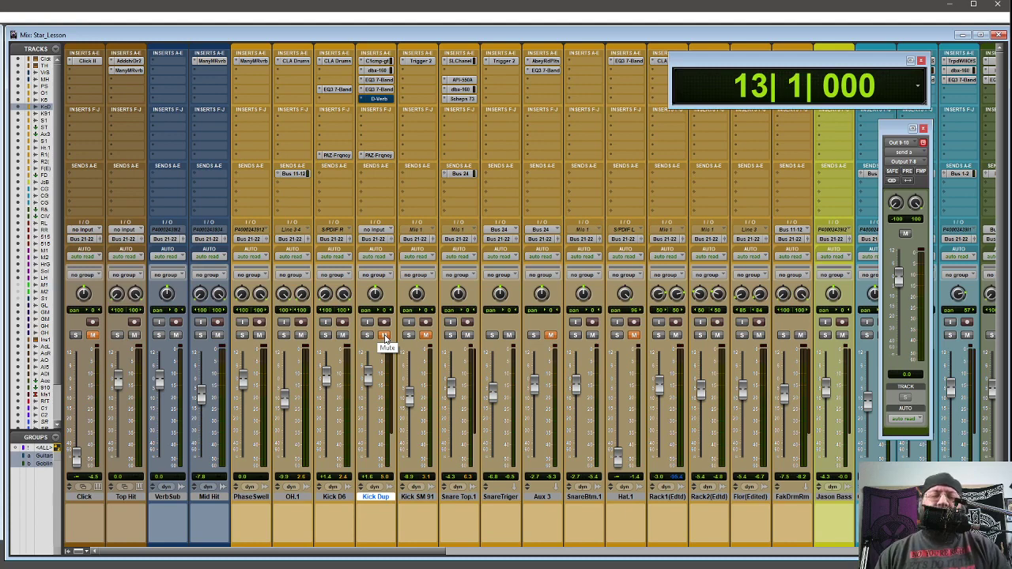
pyautogui.press('space')
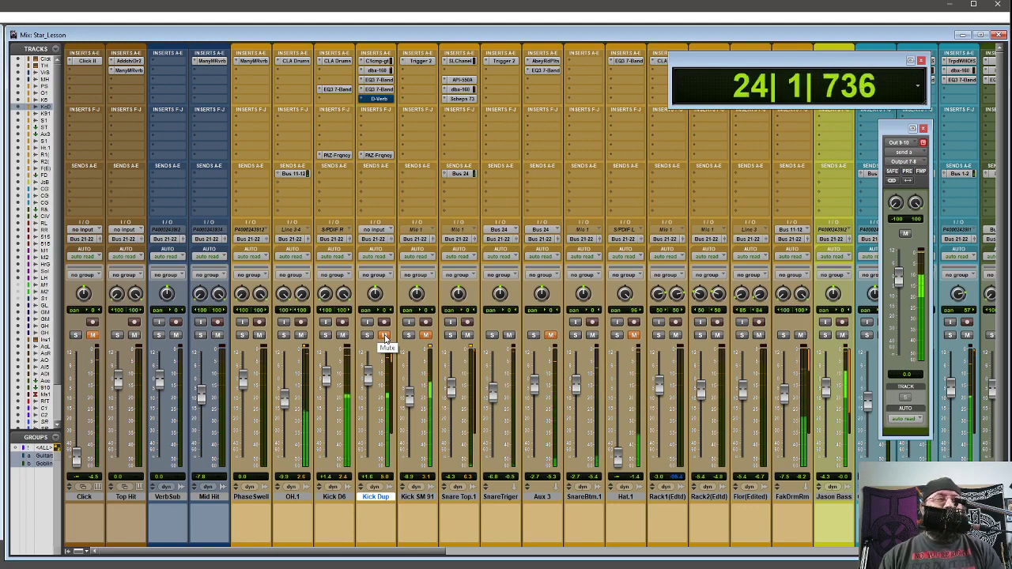
pyautogui.press('space')
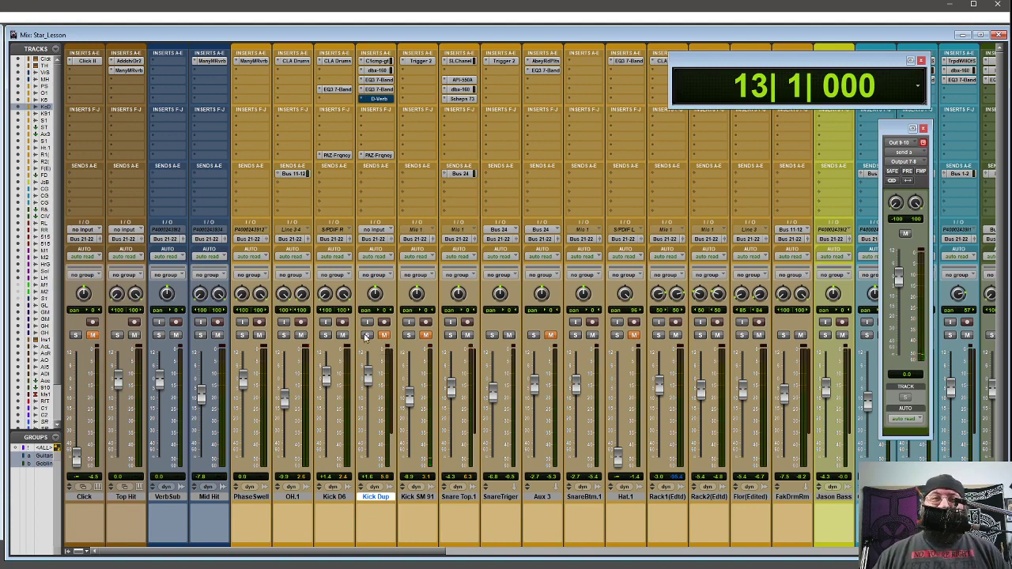
# Step: Bypass the CLA Drums and EQ3 7-Band inserts on Kick D6, and close the plug-in window
pyautogui.click(343, 63)
pyautogui.keyDown('ctrl'); pyautogui.click(344, 63); pyautogui.keyUp('ctrl')
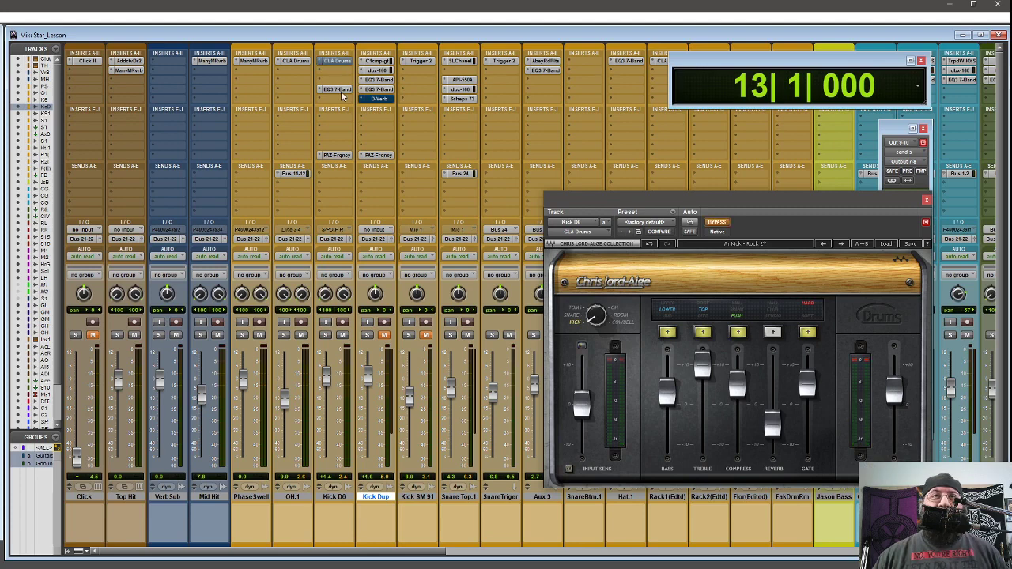
pyautogui.keyDown('ctrl'); pyautogui.click(342, 91); pyautogui.keyUp('ctrl')
pyautogui.click(927, 199)
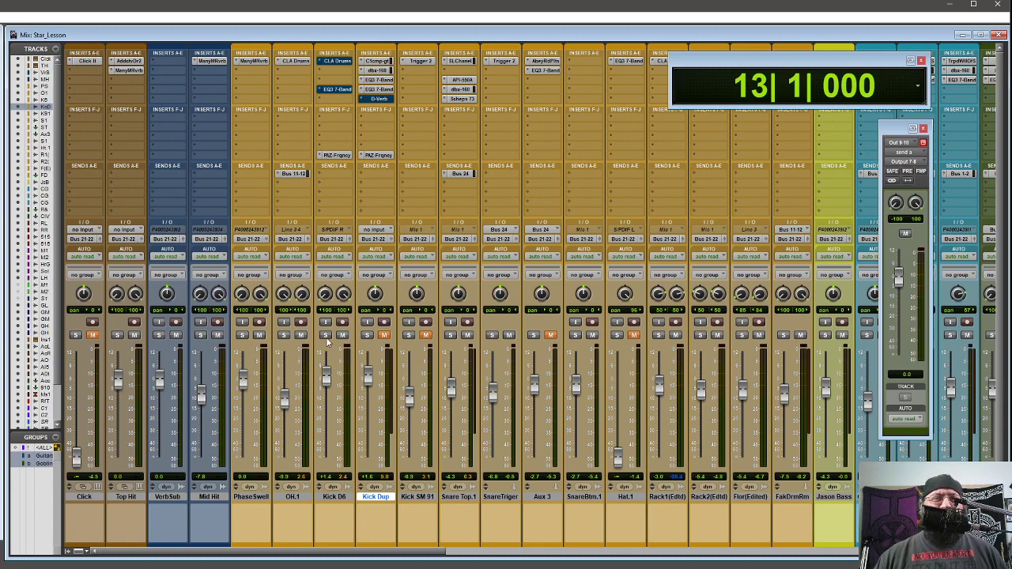
# Step: Solo Kick D6 and play it from bar 13 to hear the unprocessed kick
pyautogui.click(326, 337)
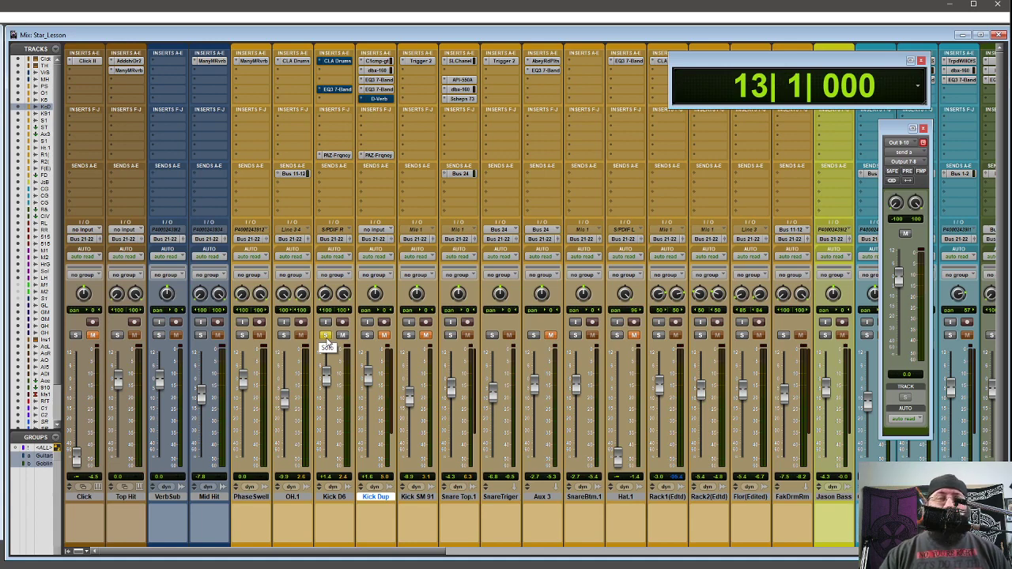
pyautogui.press('space')
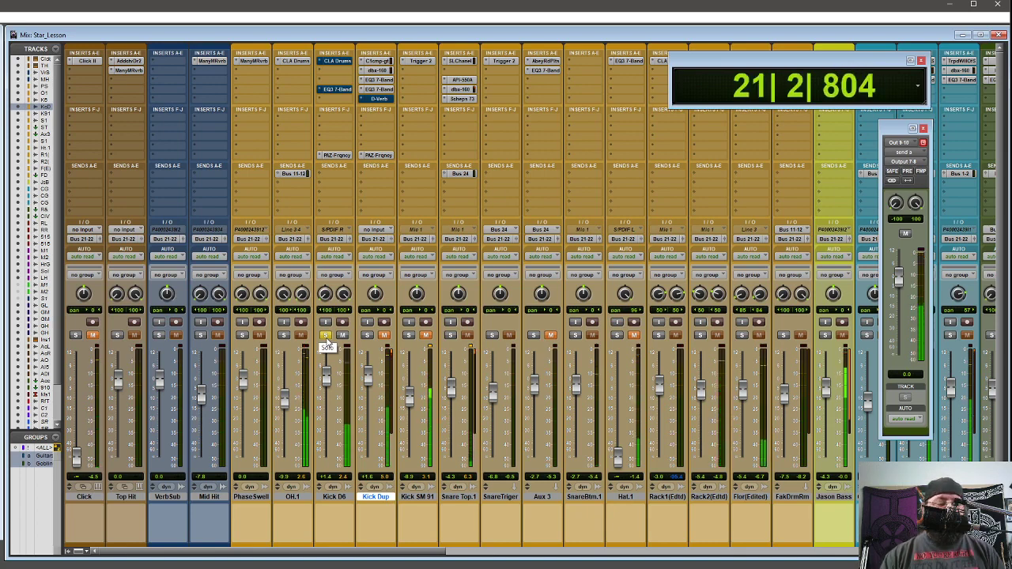
pyautogui.press('space')
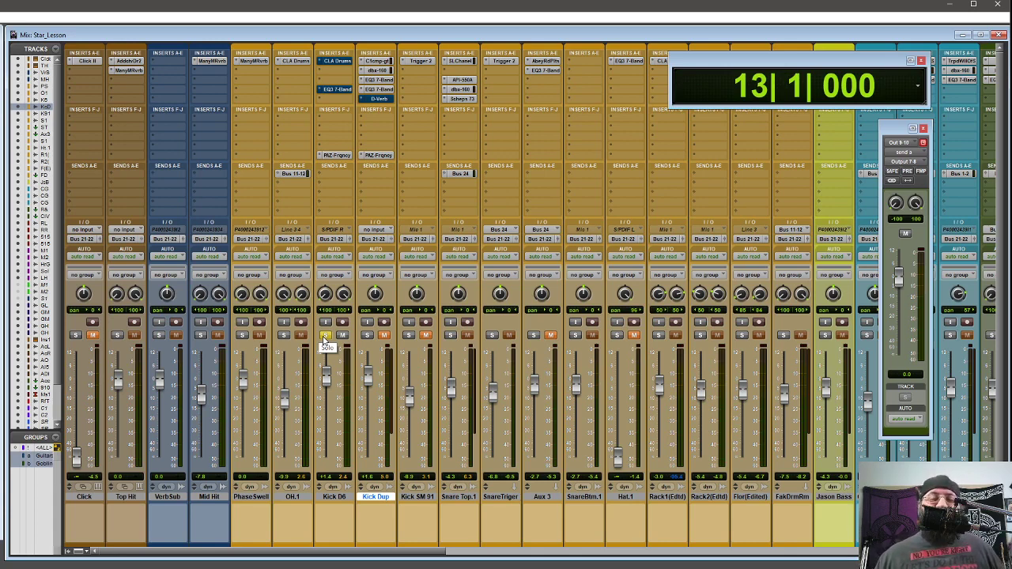
# Step: Reactivate the CLA Drums insert on Kick D6, and switch the solo from Kick D6 to Kick Dup
pyautogui.click(339, 63)
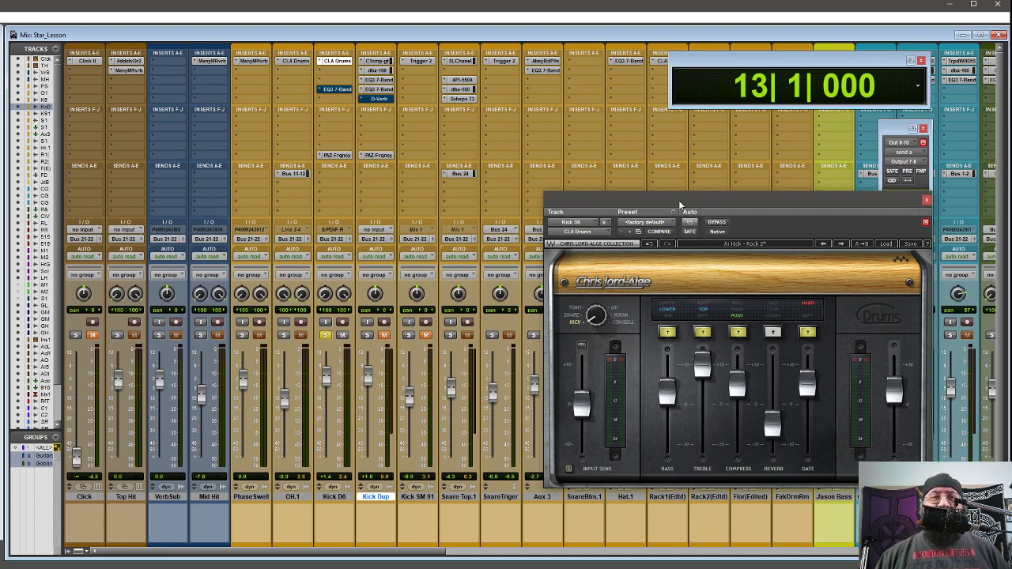
pyautogui.click(326, 336)
pyautogui.click(367, 335)
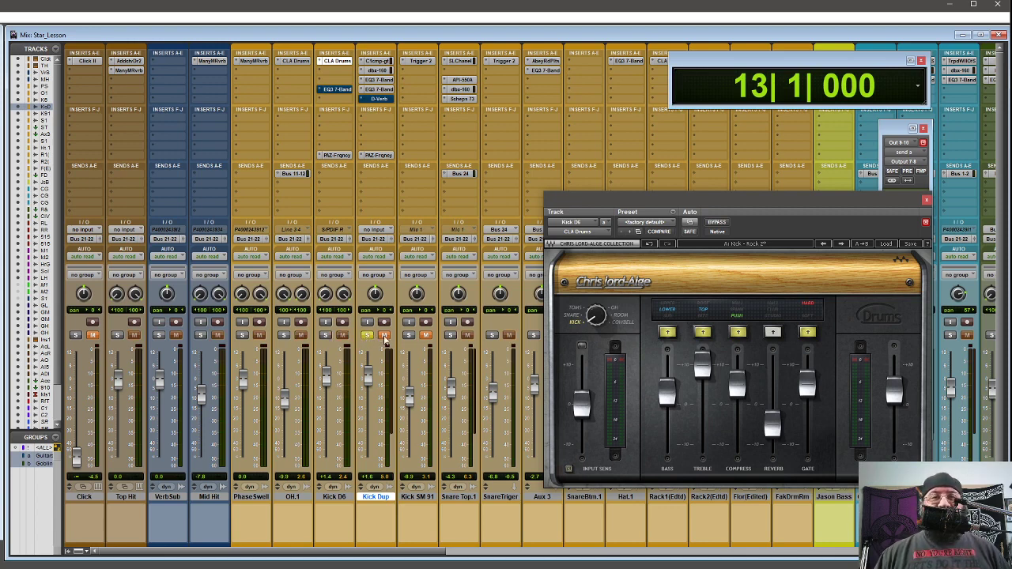
pyautogui.click(927, 200)
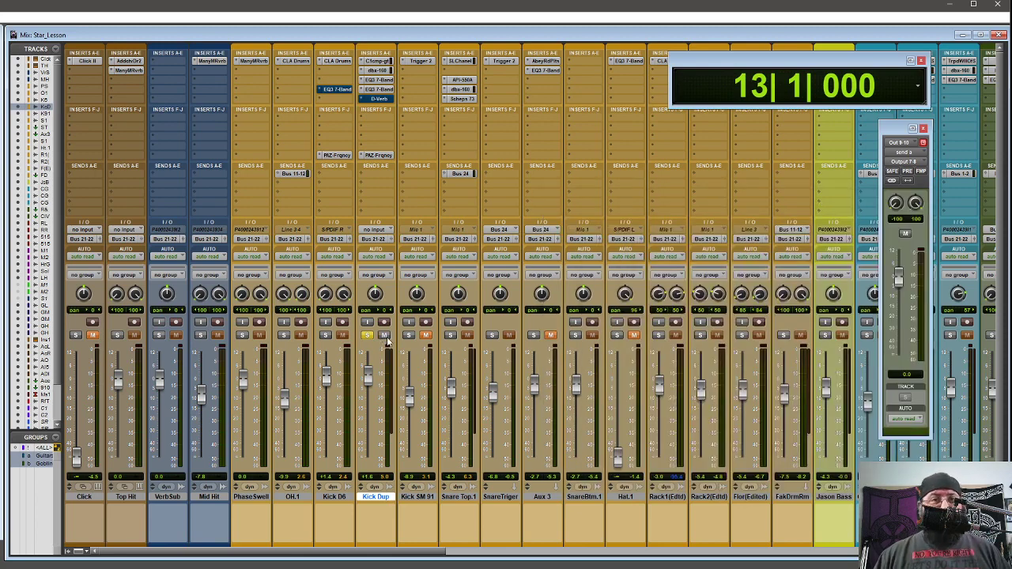
# Step: Unsolo and unmute Kick Dup, mute Kick D6, and play the full mix from bar 13
pyautogui.click(386, 336)
pyautogui.click(368, 336)
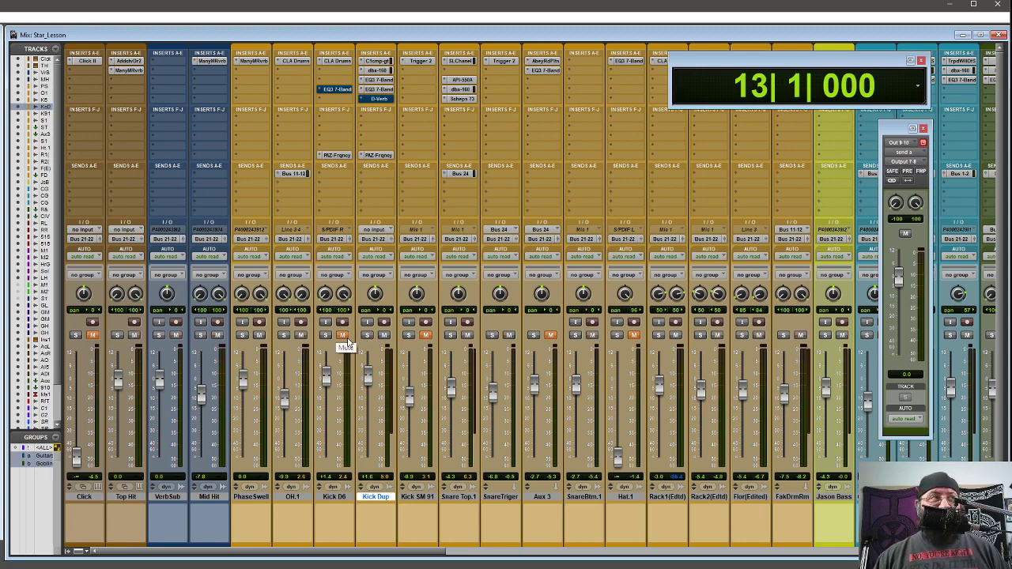
pyautogui.press('space')
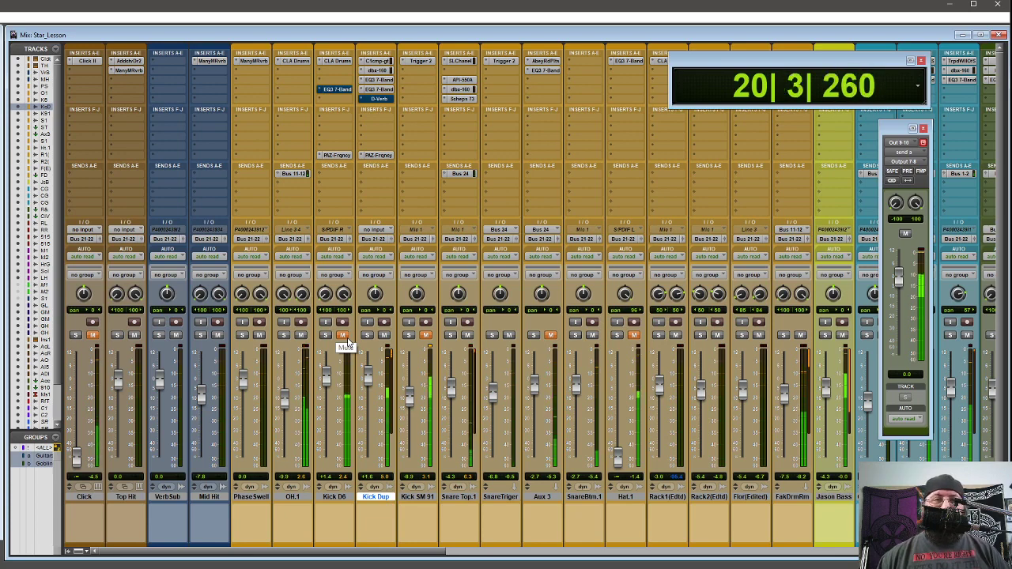
pyautogui.press('space')
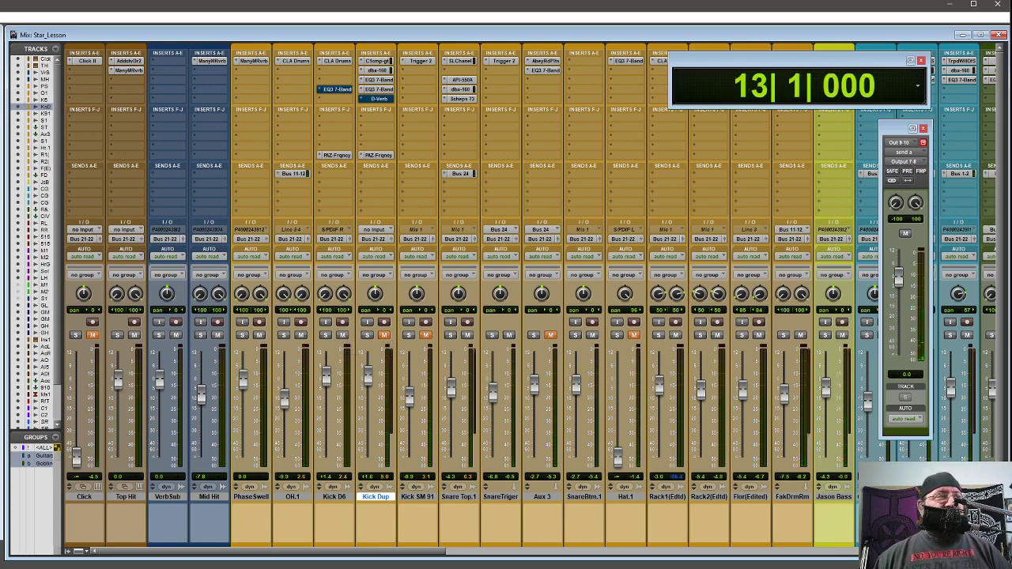
# Step: Play the full mix with Kick D6, swapping the mutes mid-playback to hear Kick Dup instead
pyautogui.press('space')
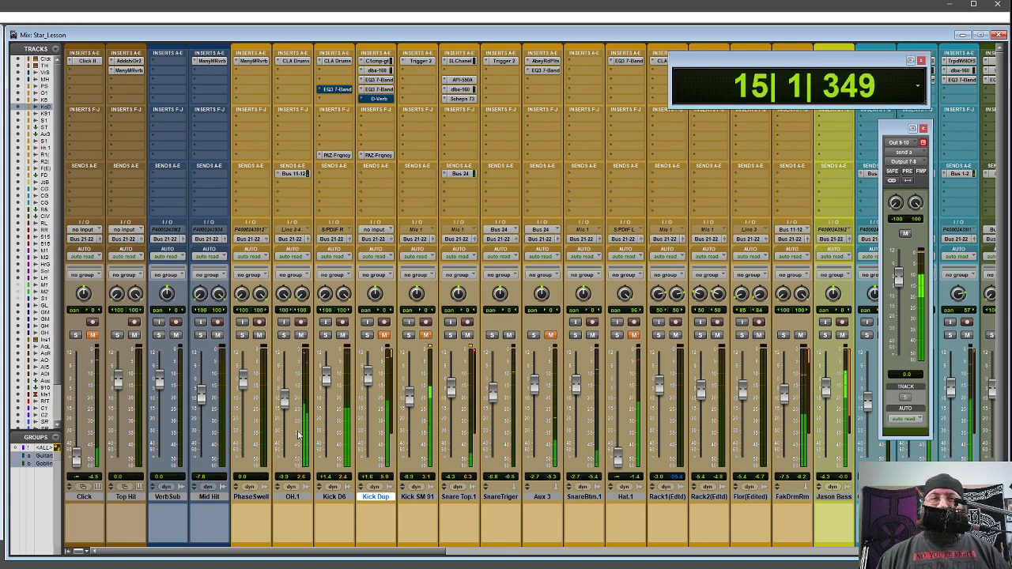
pyautogui.click(343, 338)
pyautogui.click(383, 337)
pyautogui.press('space')
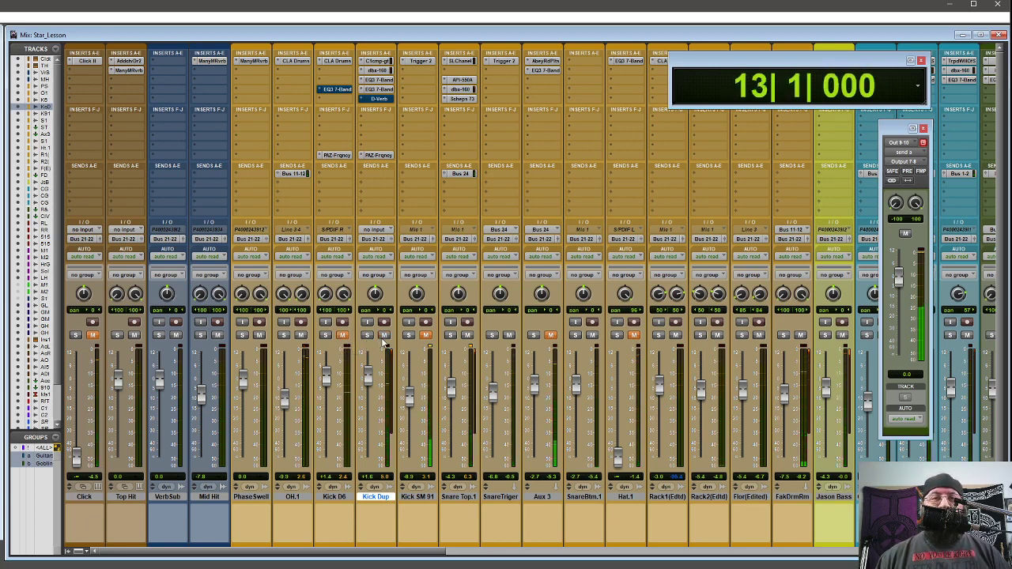
pyautogui.press('space')
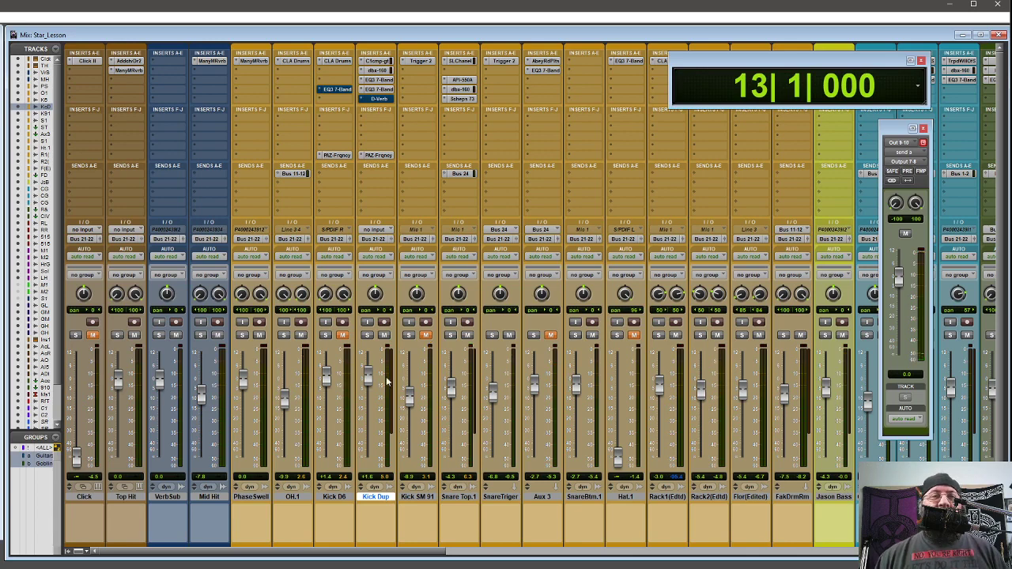
# Step: Solo Kick D6 and Kick Dup and alternate their mutes during playback, ending with only Kick Dup unmuted
pyautogui.click(345, 336)
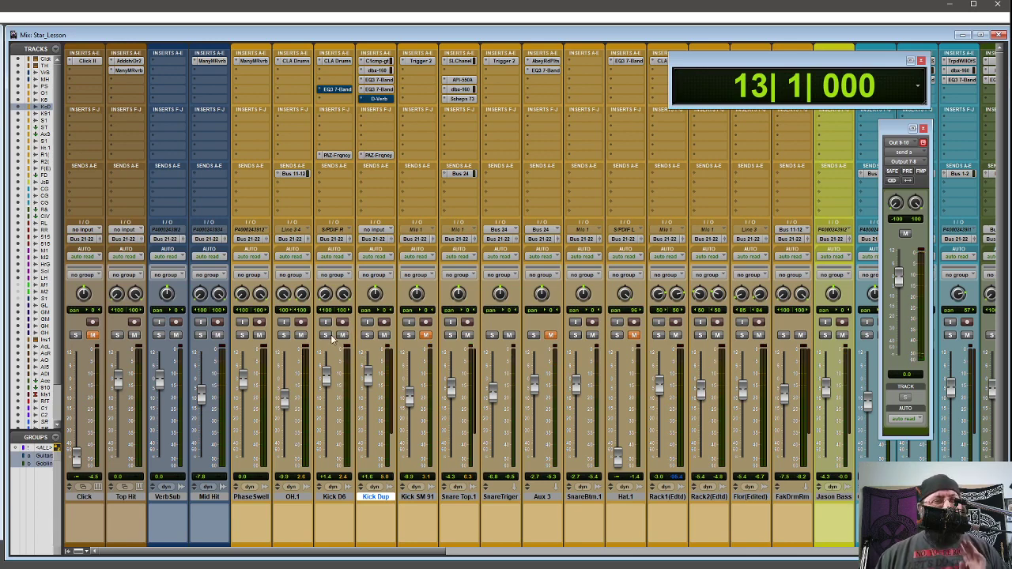
pyautogui.click(325, 336)
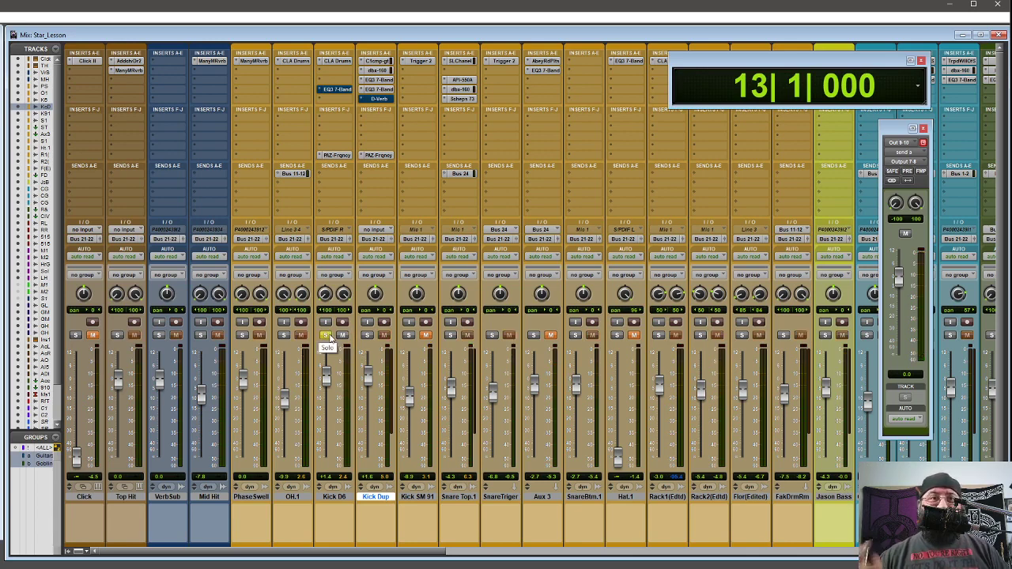
pyautogui.press('space')
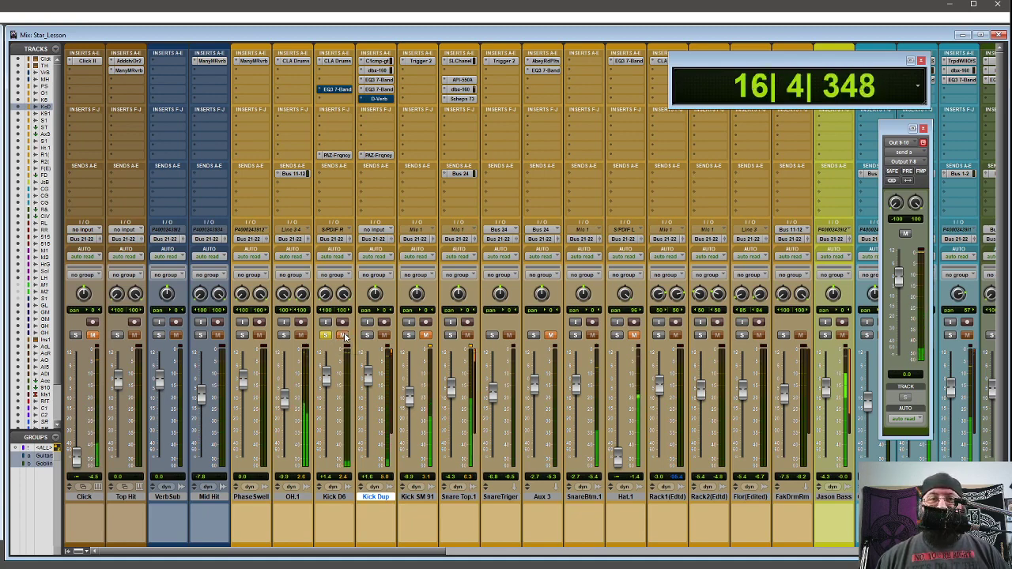
pyautogui.click(384, 336)
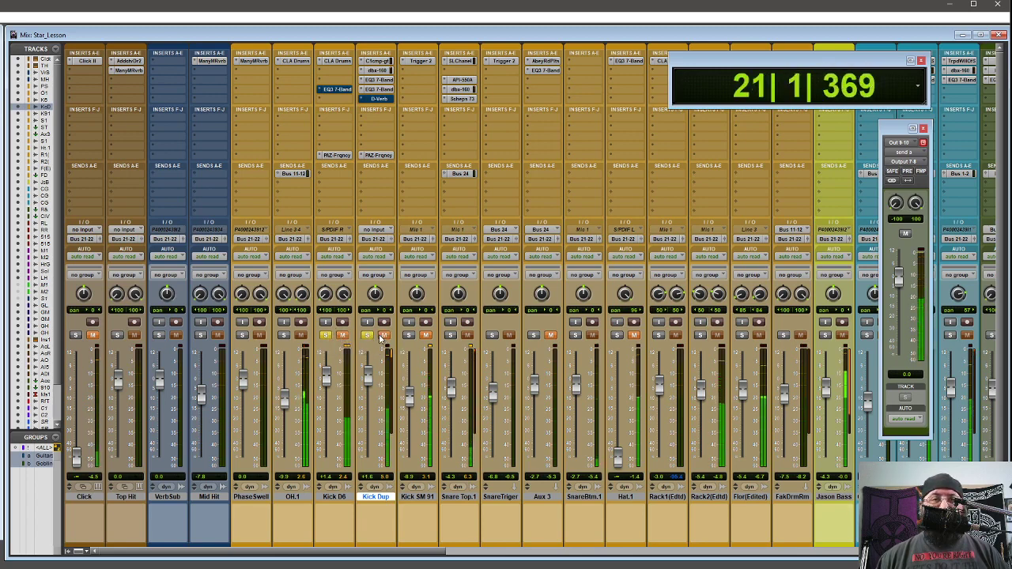
pyautogui.click(343, 337)
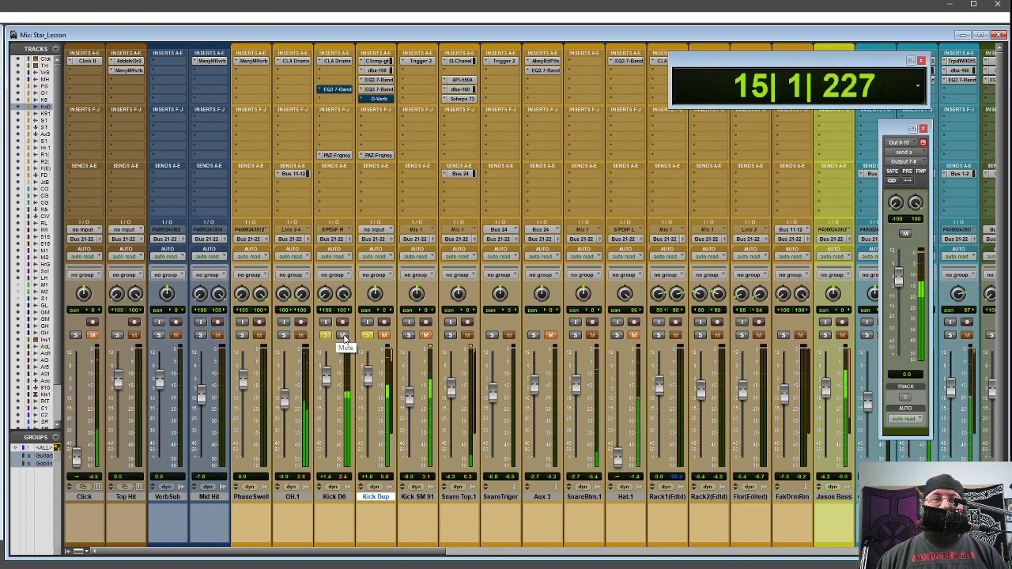
pyautogui.click(382, 336)
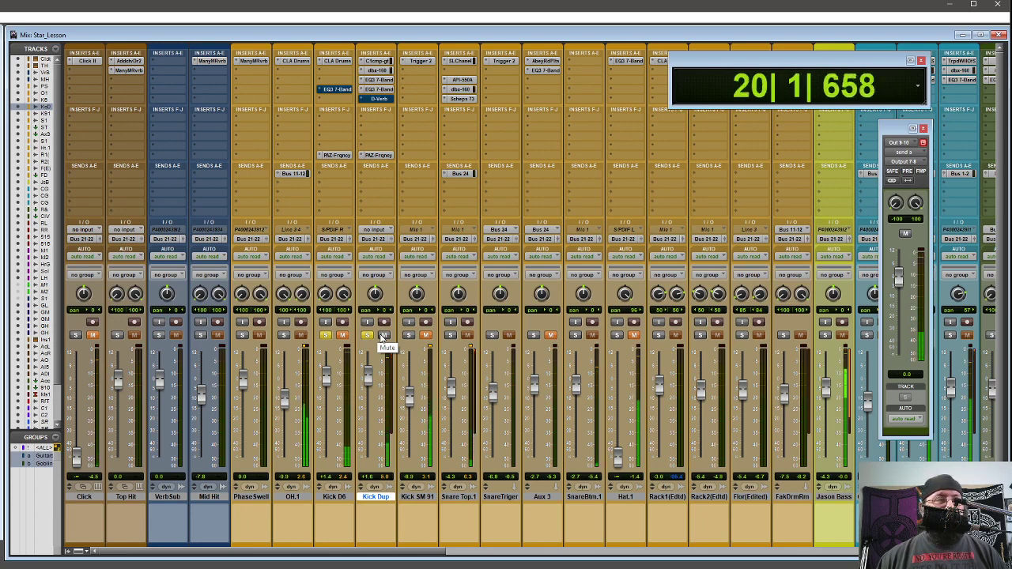
pyautogui.press('space')
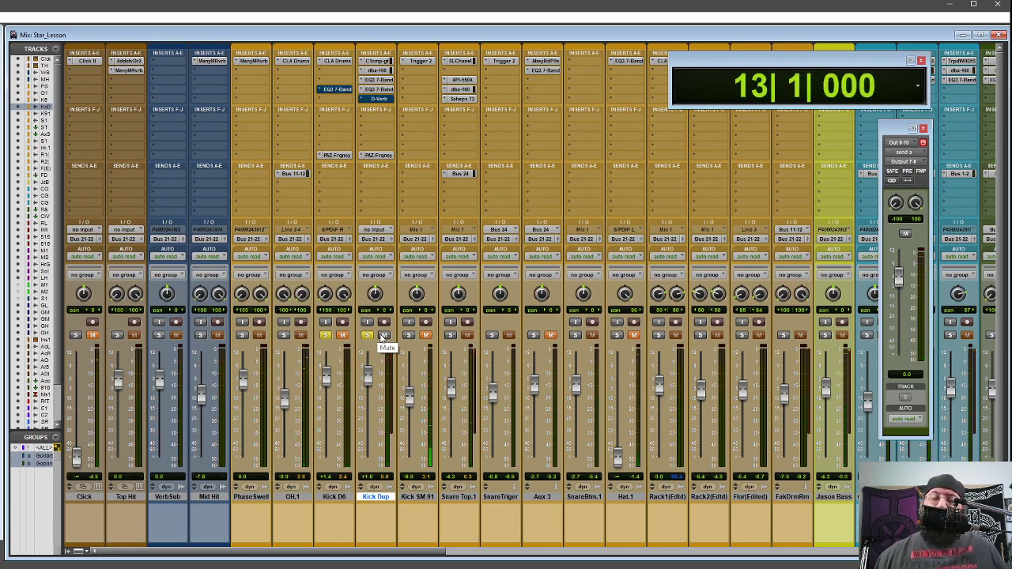
# Step: Open the C1 comp-gate on Kick Dup, bypass the track's dbx-160, EQ3 7-Band and D-Verb inserts, and play the gated kick
pyautogui.click(384, 63)
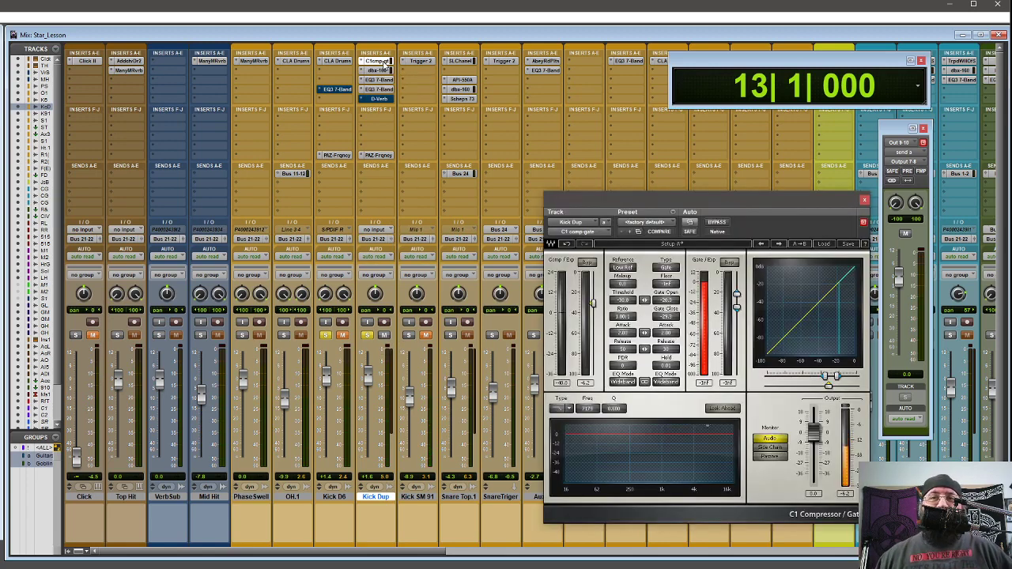
pyautogui.moveTo(636, 198); pyautogui.dragTo(487, 152)
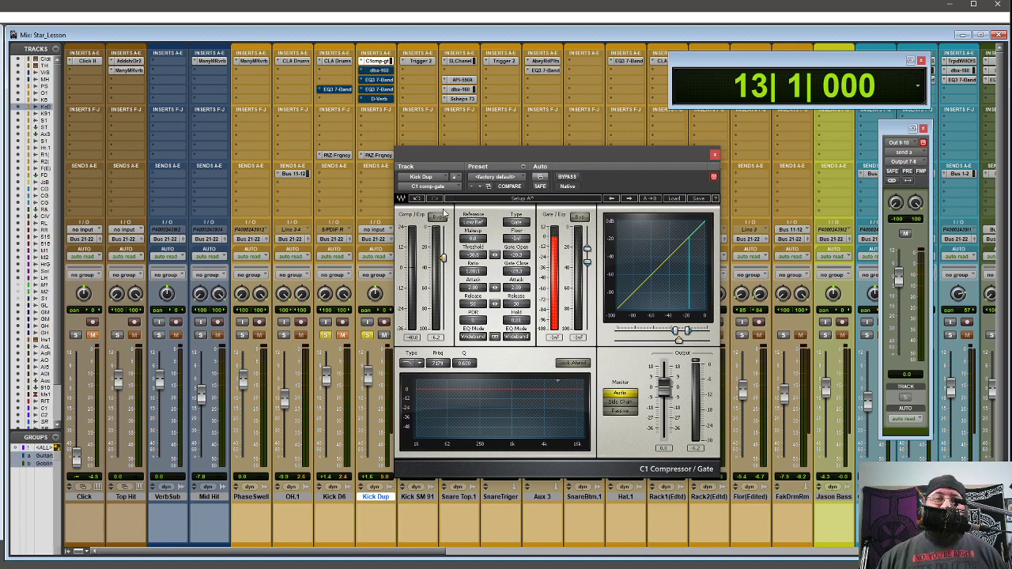
pyautogui.press('space')
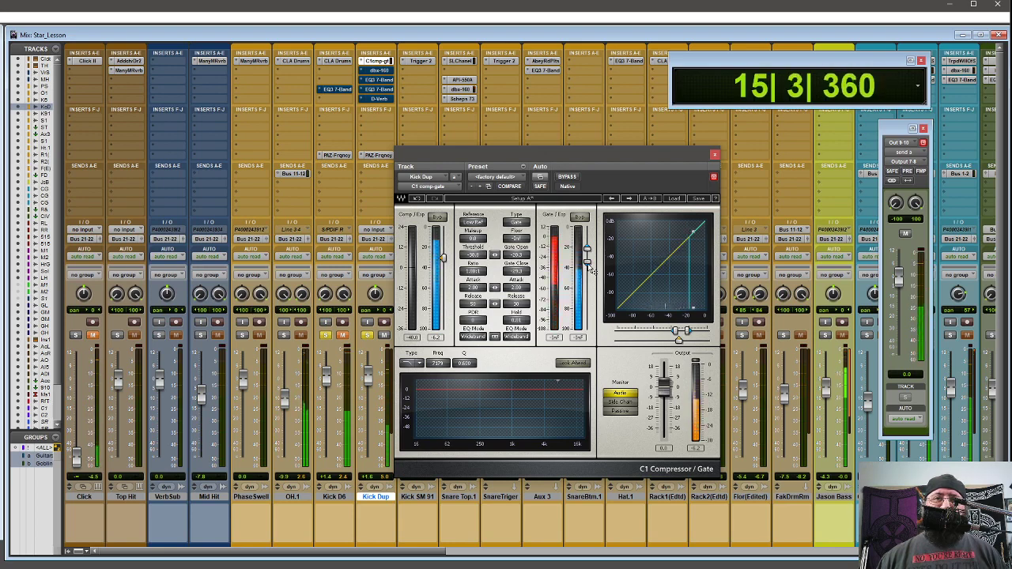
pyautogui.press('space')
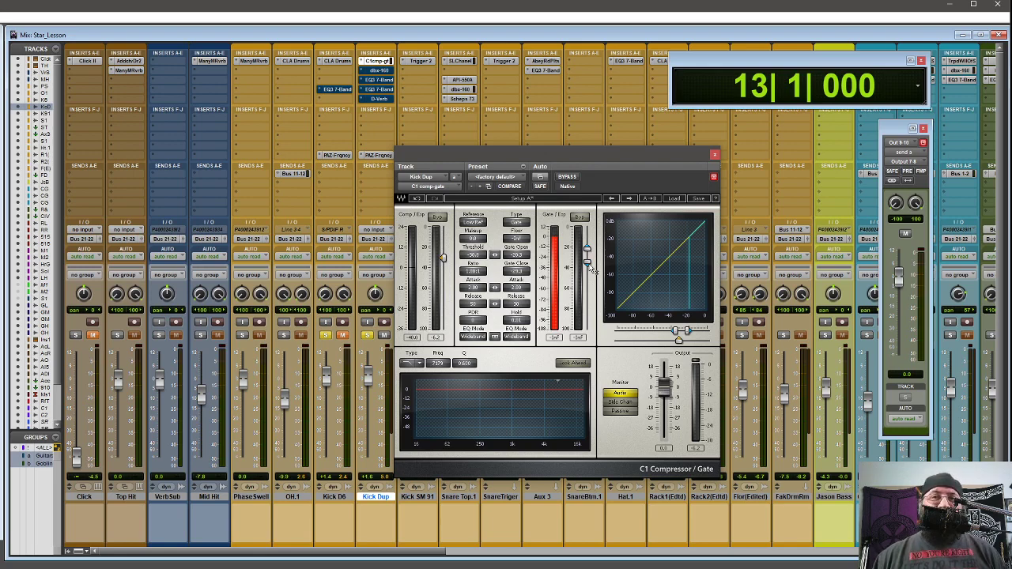
# Step: Raise the C1 Gate Close threshold on Kick Dup towards Gate Open, lower it again during playback, and close the plug-in
pyautogui.moveTo(587, 250); pyautogui.dragTo(588, 254)
pyautogui.press('space')
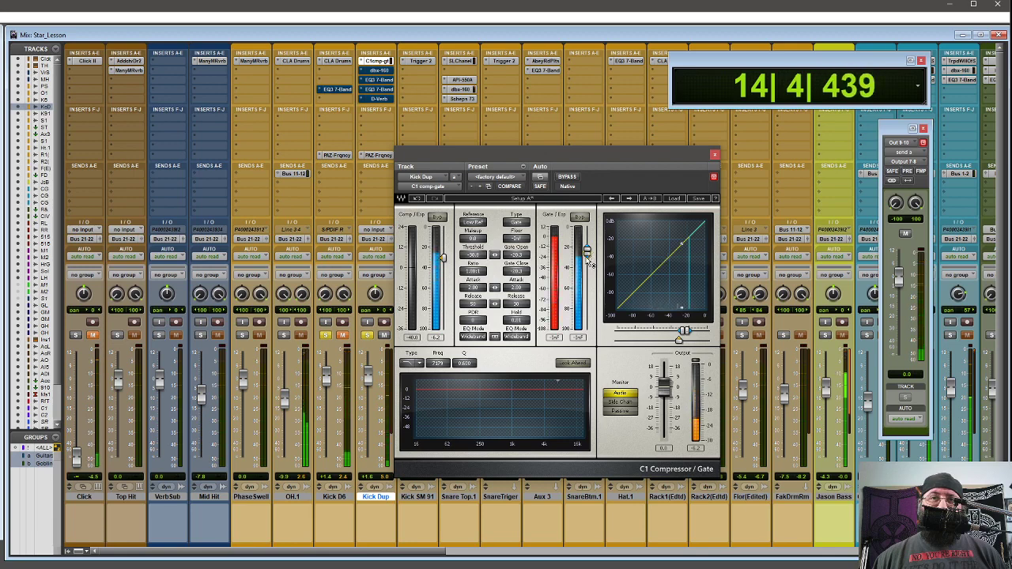
pyautogui.moveTo(588, 255); pyautogui.dragTo(588, 260)
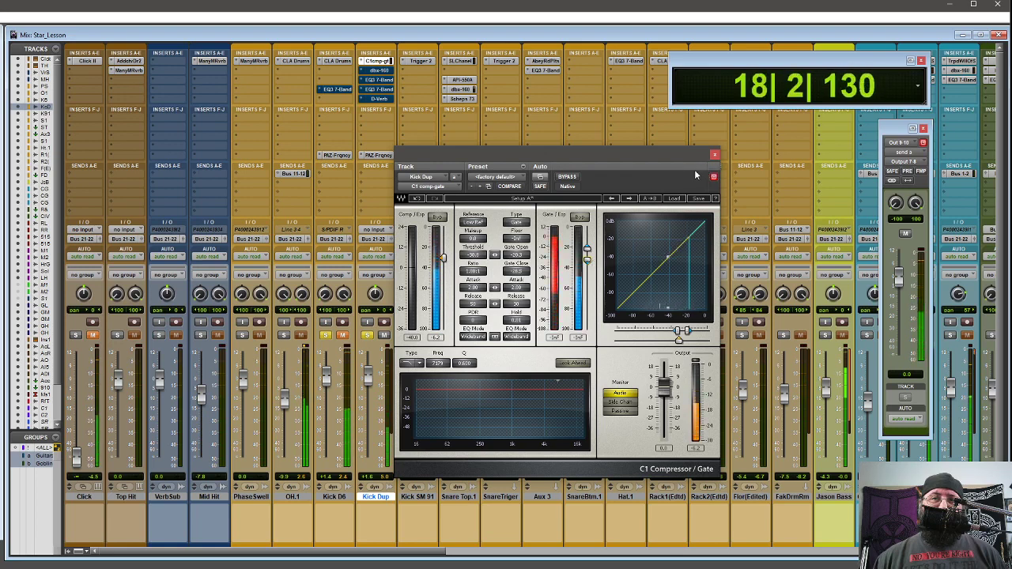
pyautogui.press('space')
pyautogui.click(715, 154)
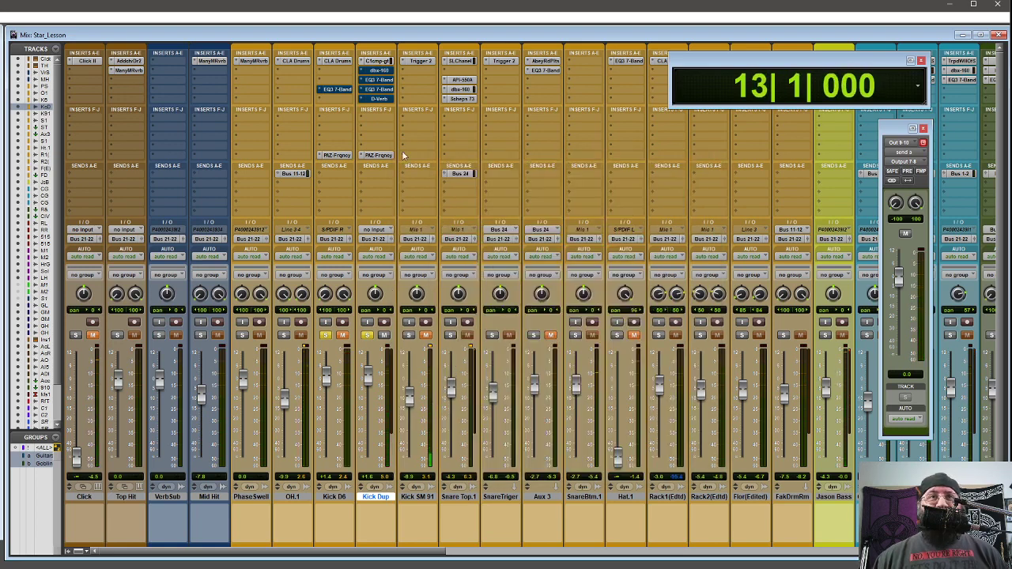
# Step: Enable the dbx-160 on Kick Dup, compare it bypassed and active during playback, and close the plug-in
pyautogui.keyDown('ctrl'); pyautogui.click(386, 73); pyautogui.keyUp('ctrl')
pyautogui.click(387, 71)
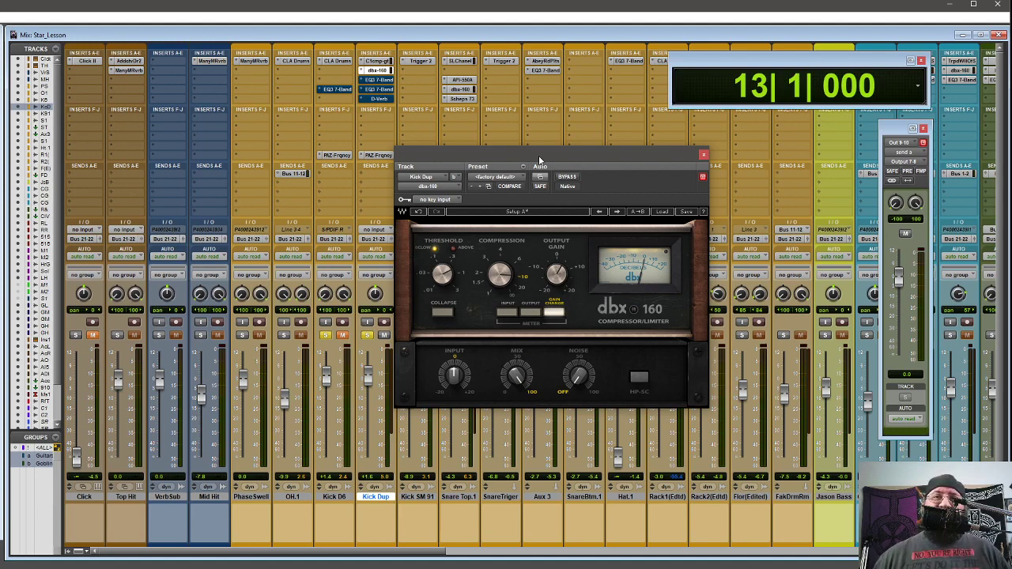
pyautogui.moveTo(540, 161); pyautogui.dragTo(644, 151)
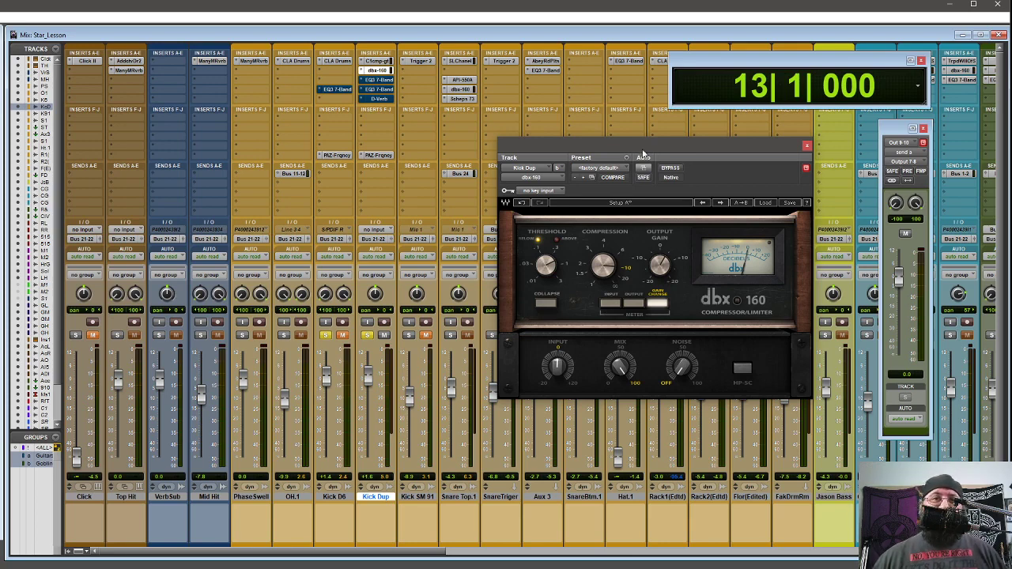
pyautogui.press('space')
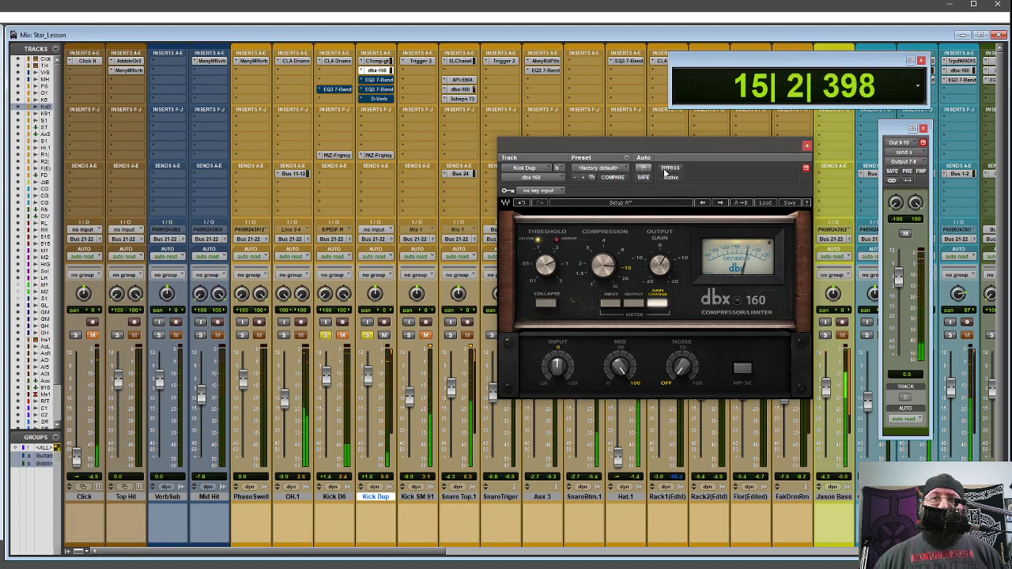
pyautogui.click(669, 169)
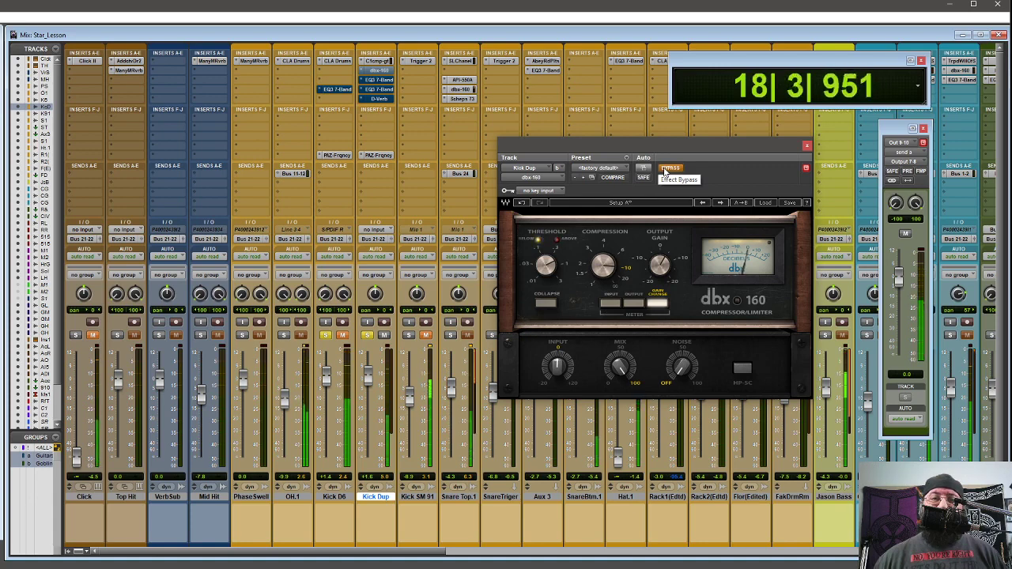
pyautogui.click(665, 169)
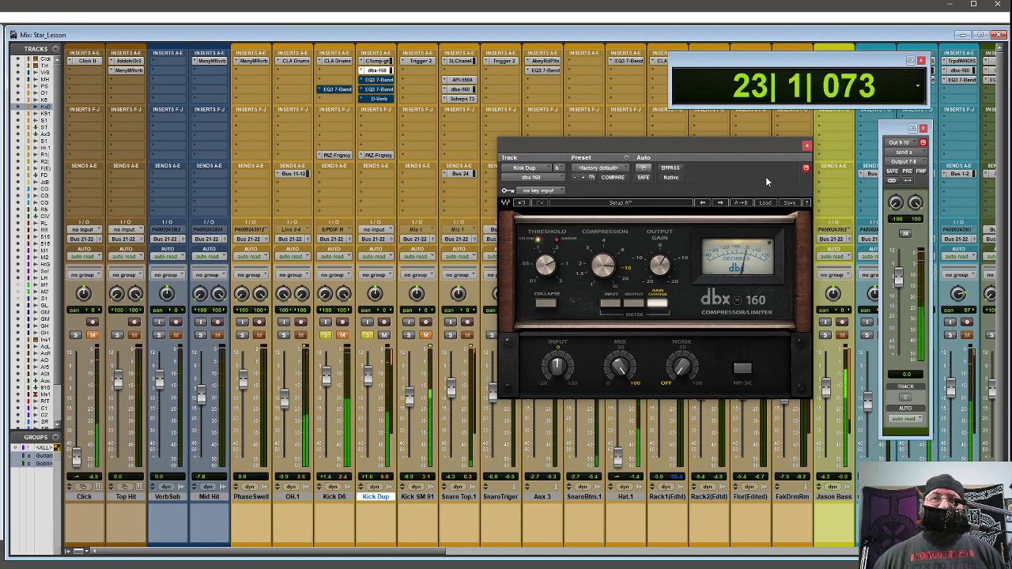
pyautogui.click(808, 147)
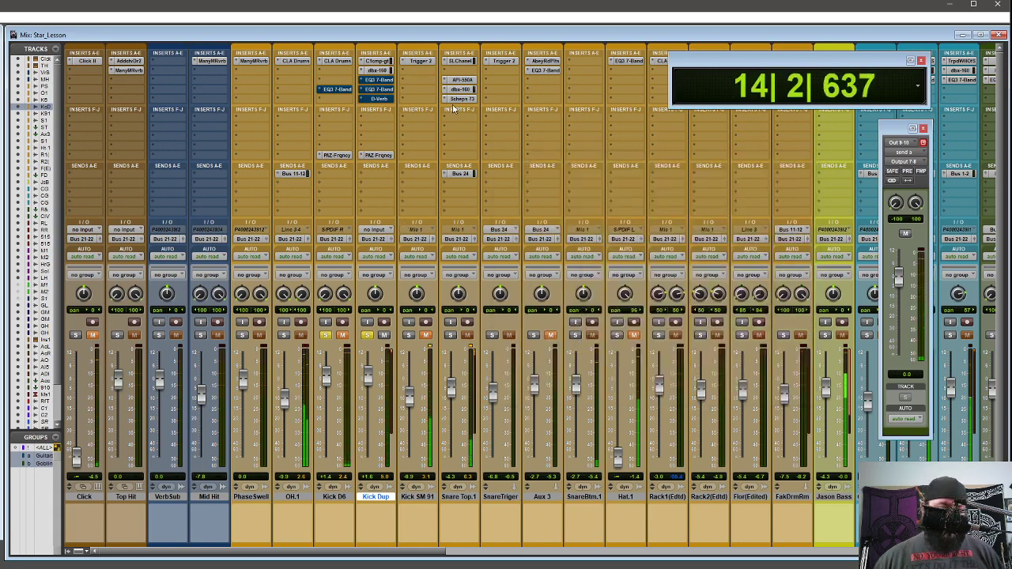
# Step: Enable the first EQ3 7-Band on Kick Dup, view its curve during playback, and close it
pyautogui.click(384, 81)
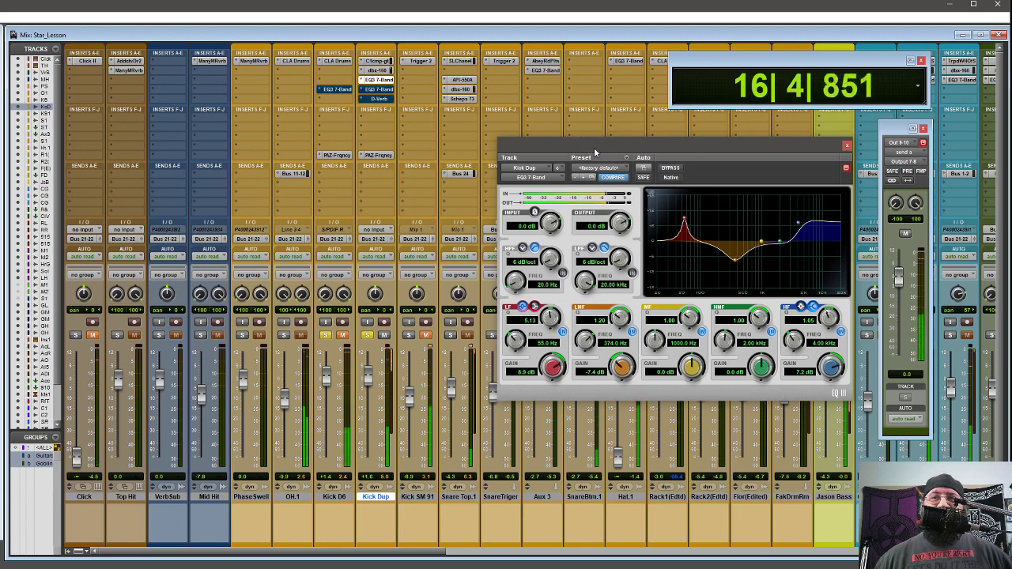
pyautogui.moveTo(606, 150); pyautogui.dragTo(535, 116)
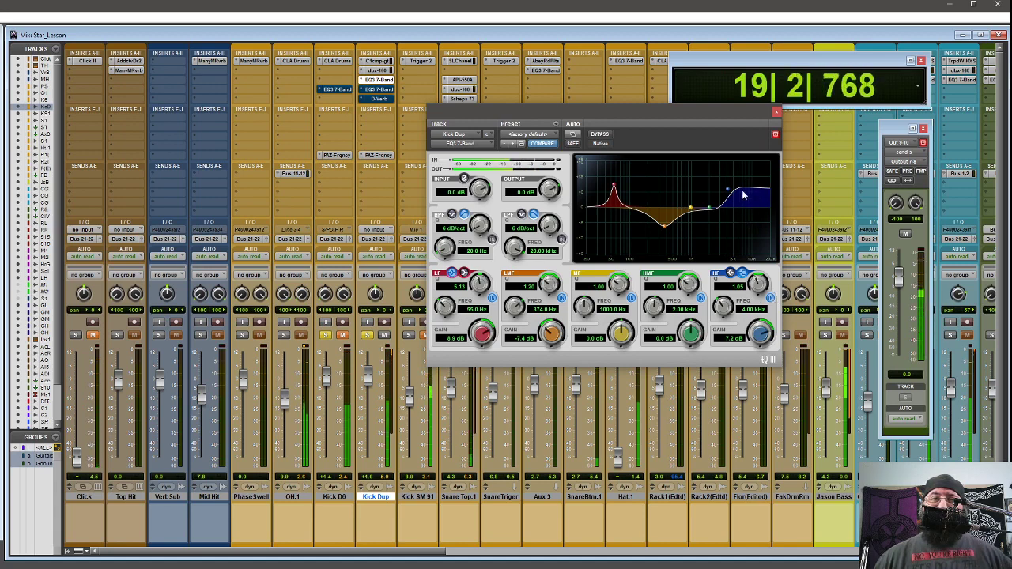
pyautogui.click(776, 113)
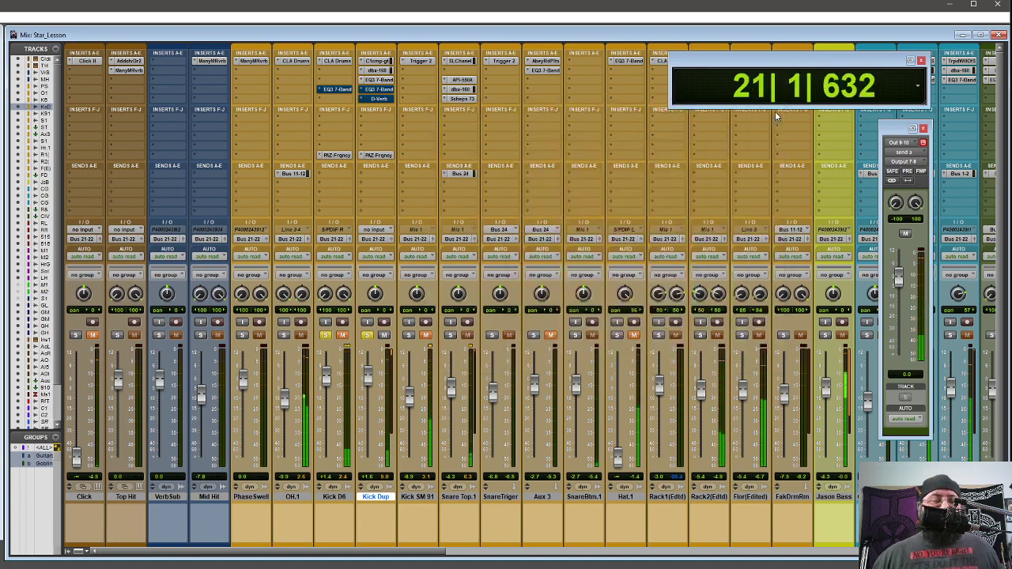
# Step: Take the second EQ3 7-Band on Kick Dup out of bypass and switch its LMF band off and on twice during playback
pyautogui.click(380, 89)
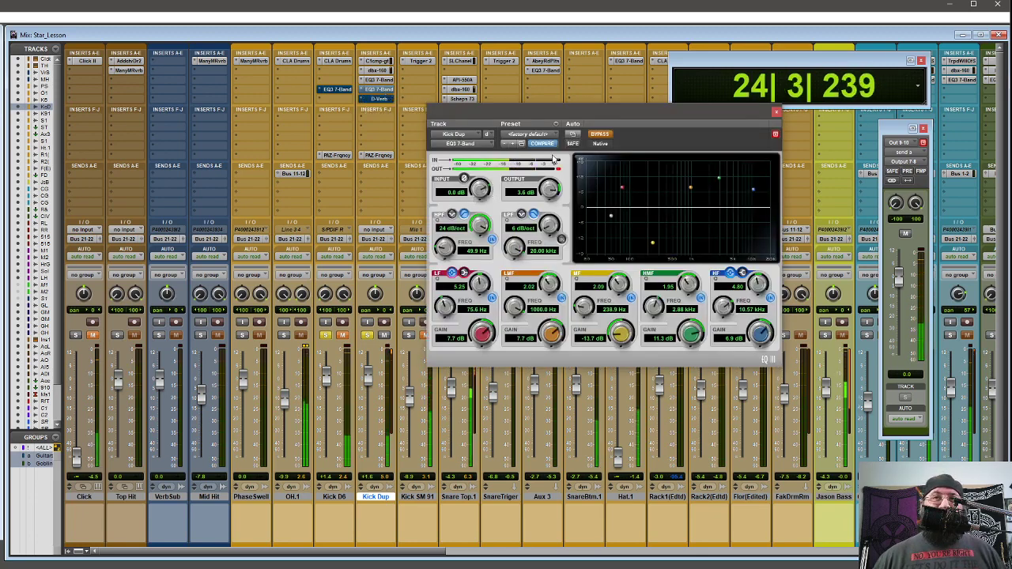
pyautogui.click(600, 135)
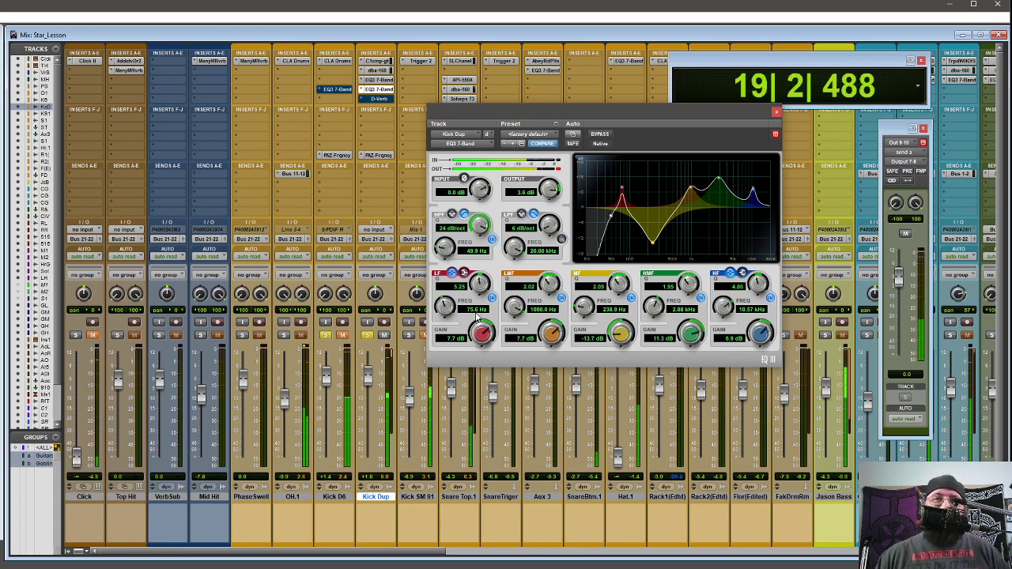
pyautogui.click(562, 298)
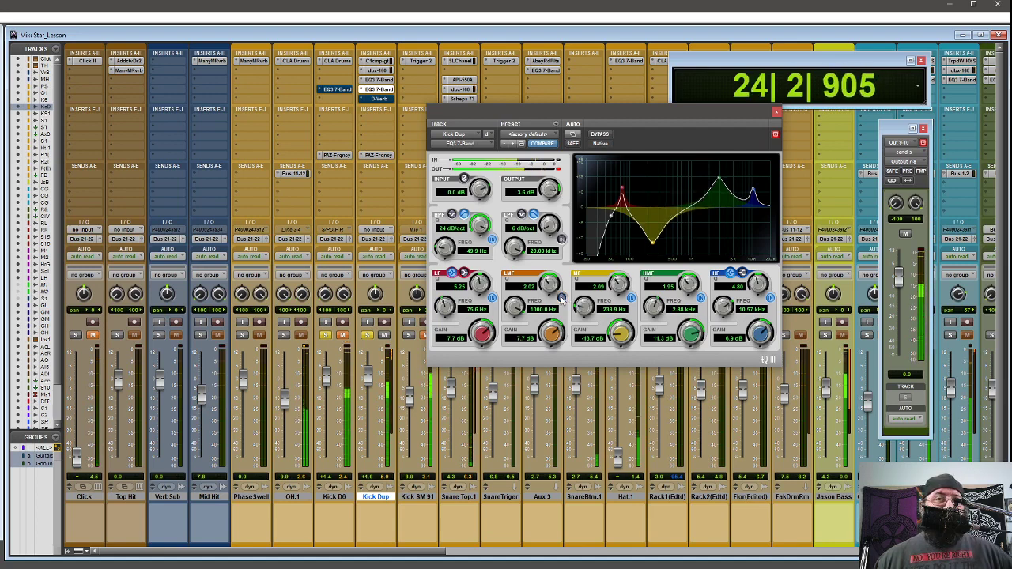
pyautogui.click(562, 298)
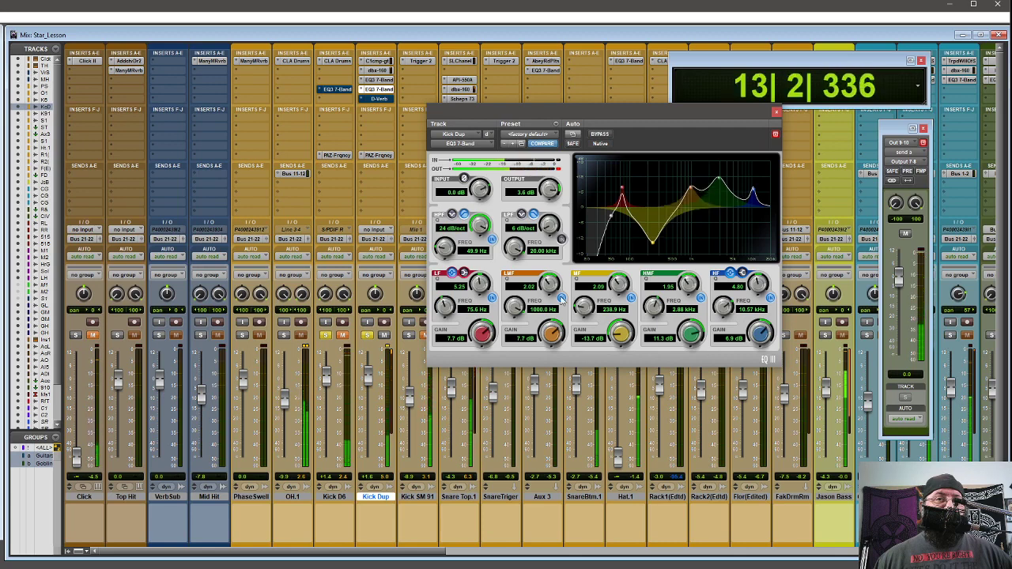
pyautogui.click(561, 298)
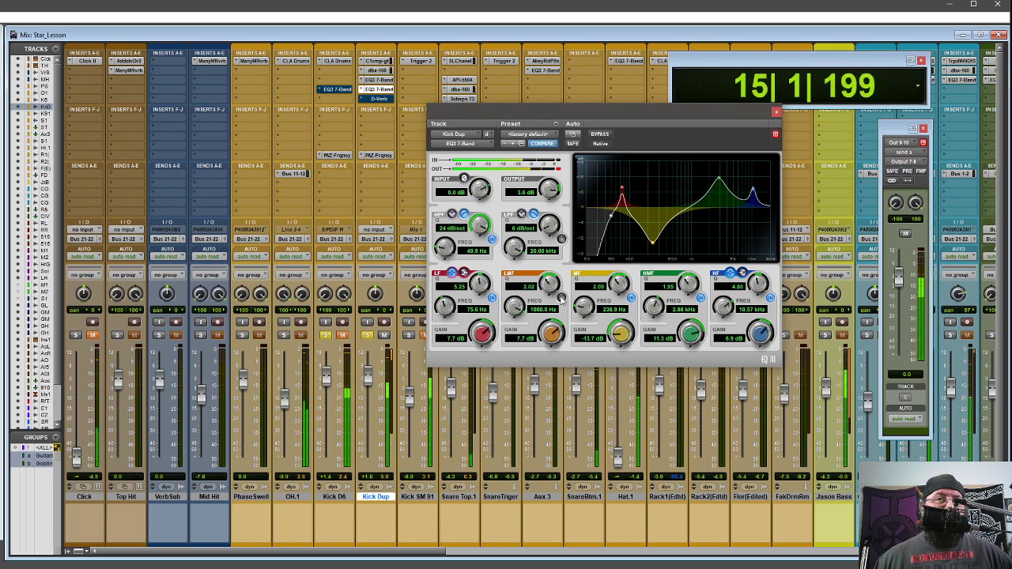
pyautogui.click(561, 297)
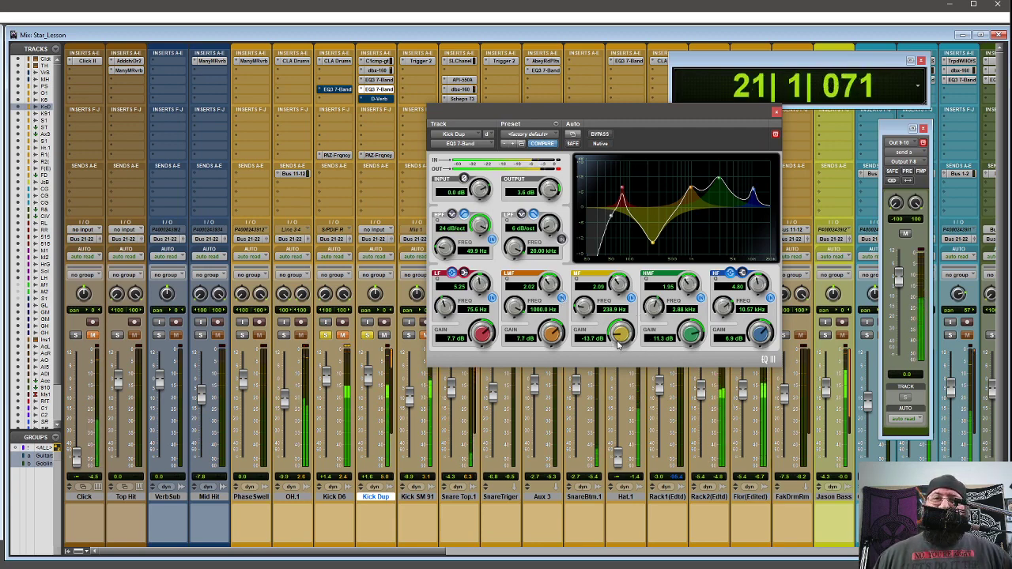
# Step: Switch the EQ's MF band off and on three times during playback to hear the 238.9 Hz cut, leaving it on
pyautogui.click(630, 298)
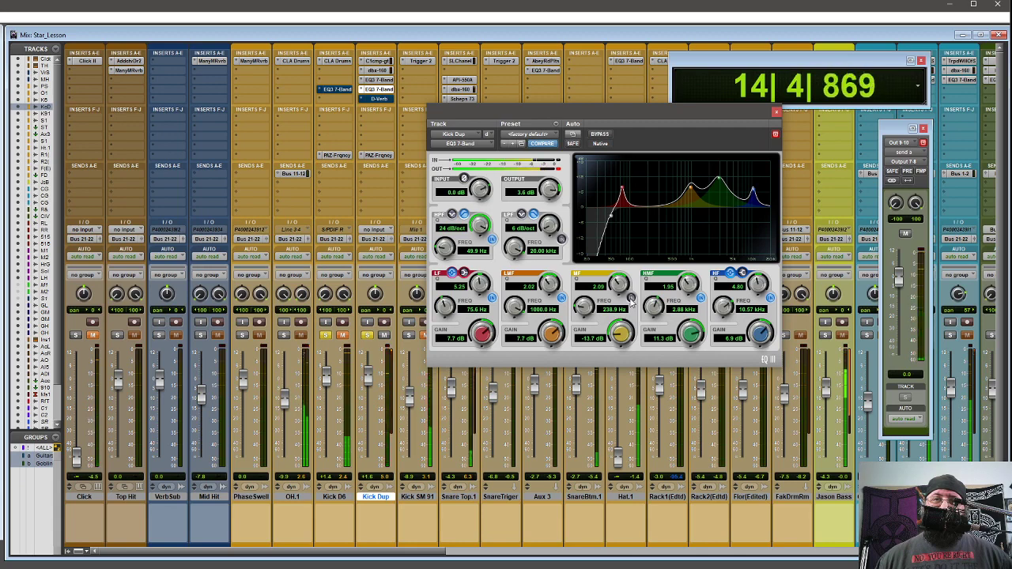
pyautogui.click(630, 298)
pyautogui.click(630, 298)
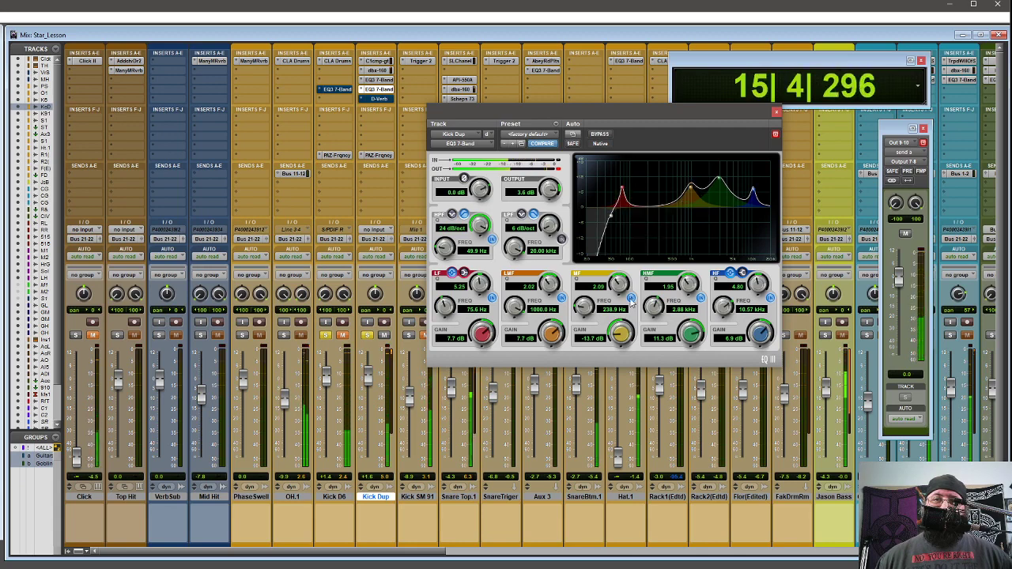
pyautogui.click(630, 298)
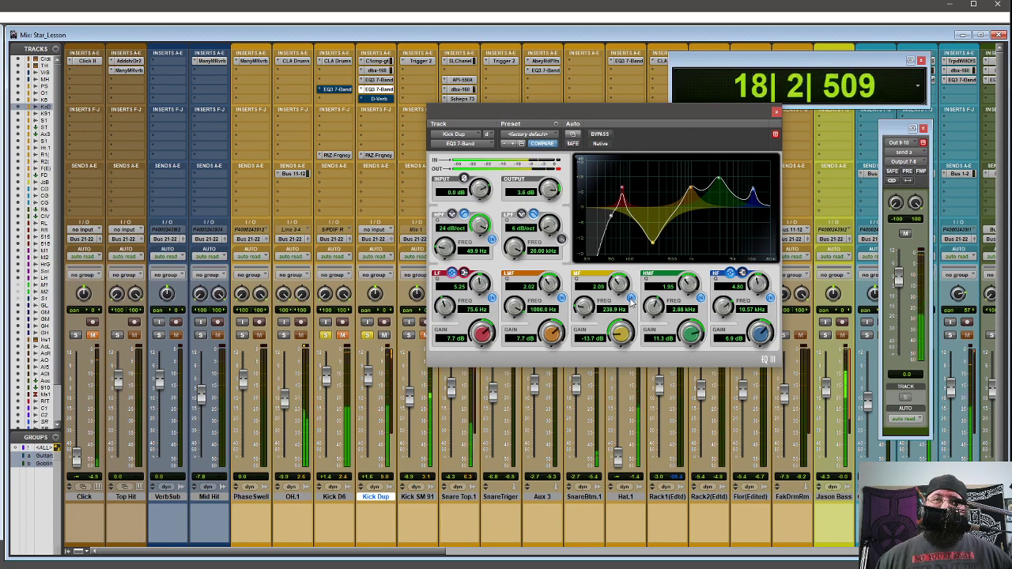
pyautogui.click(630, 299)
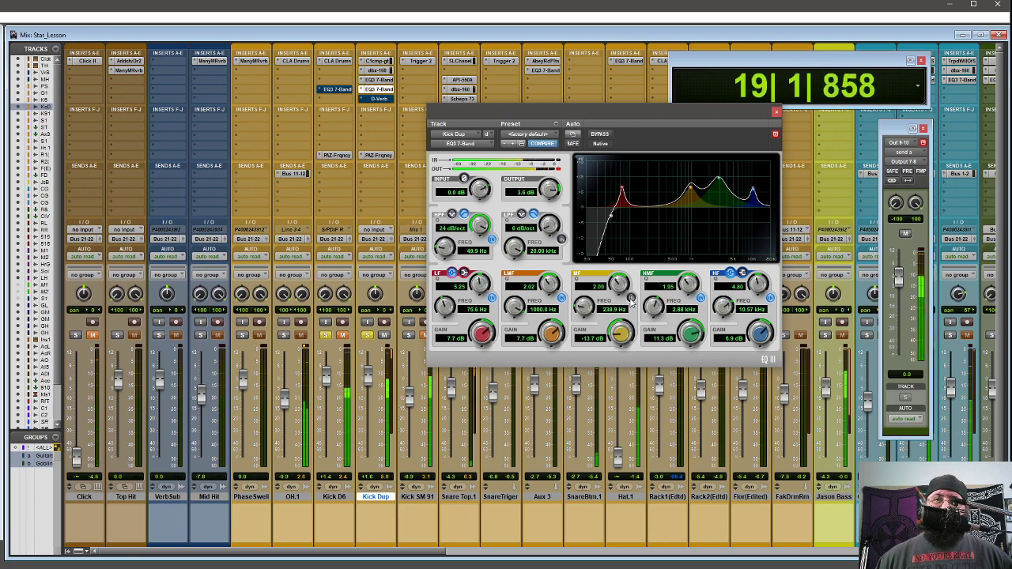
pyautogui.click(630, 299)
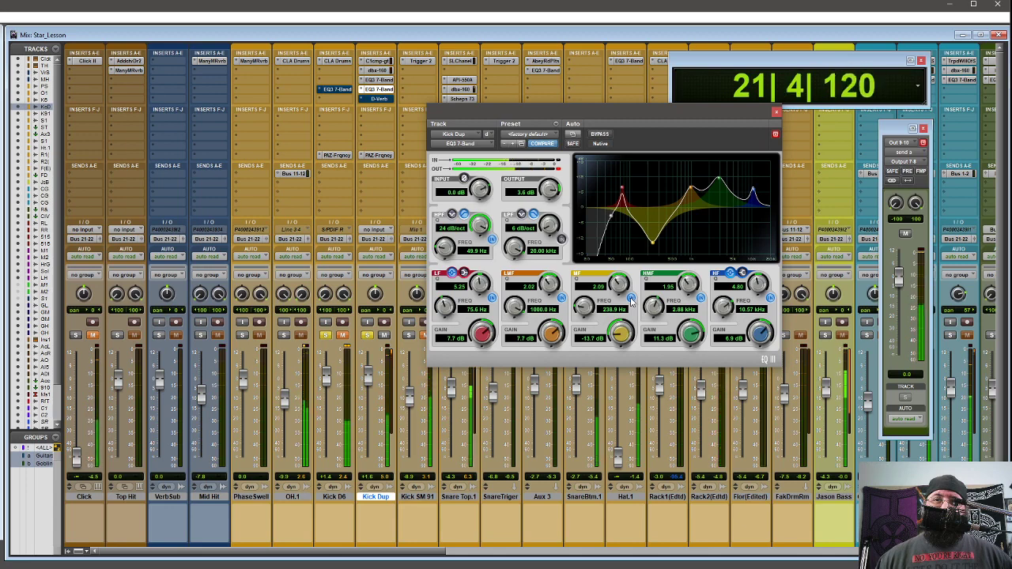
# Step: Audition the EQ's HMF and HF boosts by switching each band off and on during playback, and close the plug-in
pyautogui.click(701, 298)
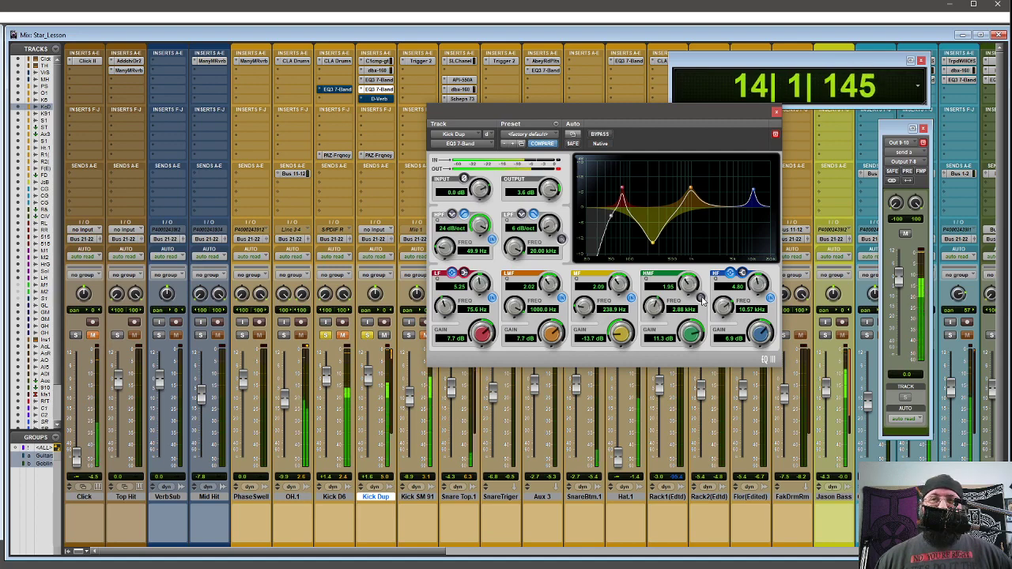
pyautogui.click(701, 298)
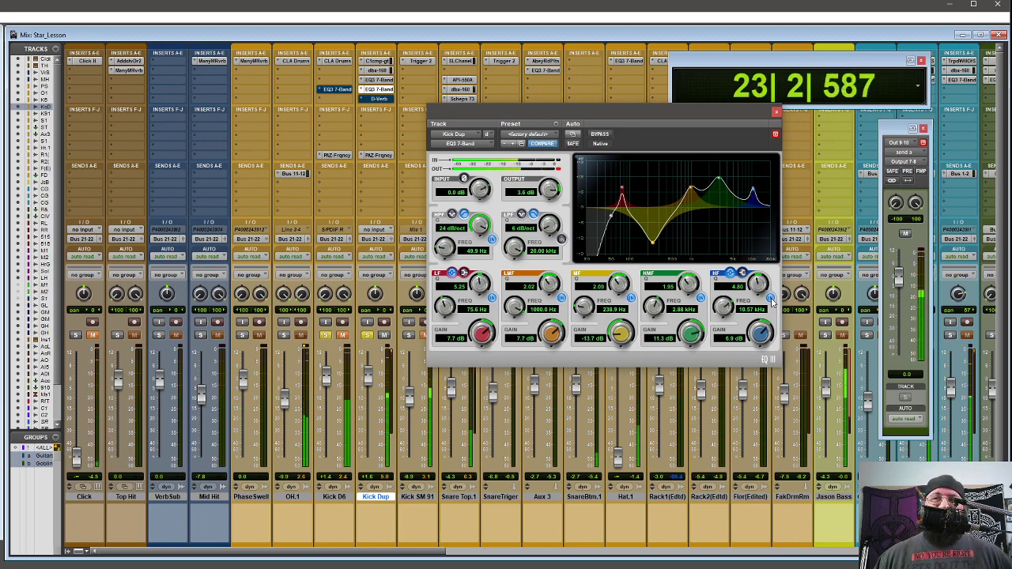
pyautogui.click(771, 298)
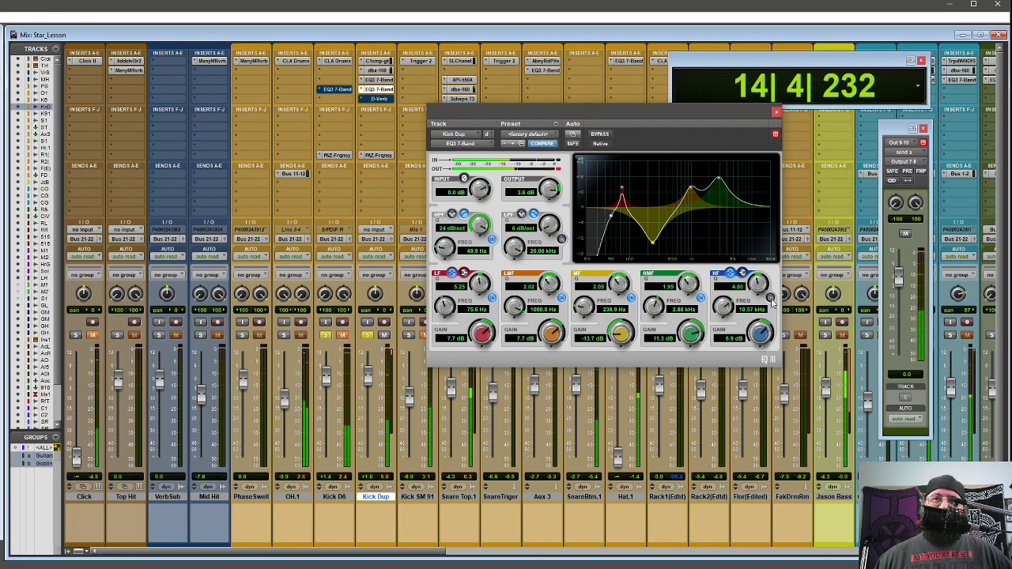
pyautogui.click(771, 298)
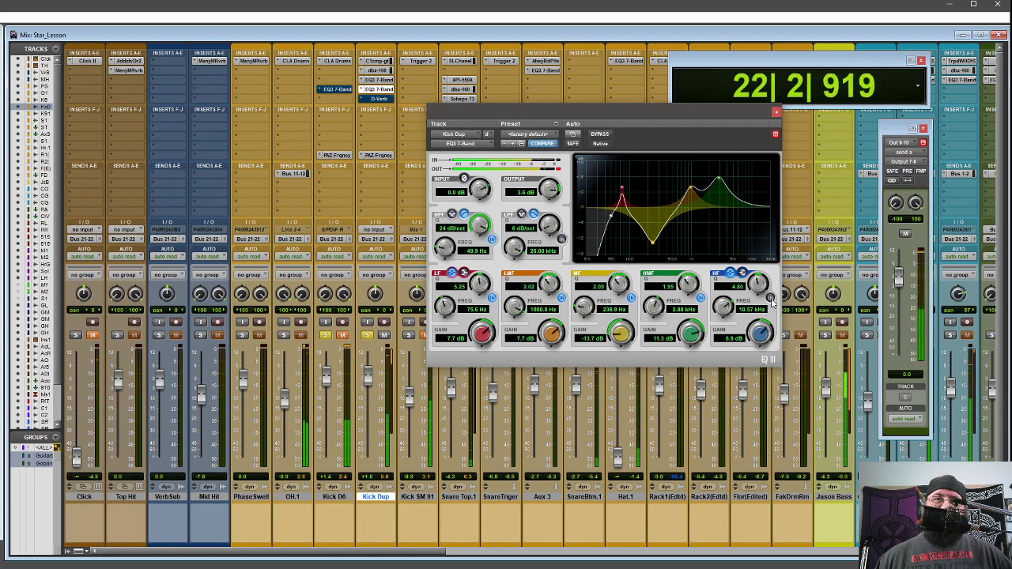
pyautogui.click(771, 300)
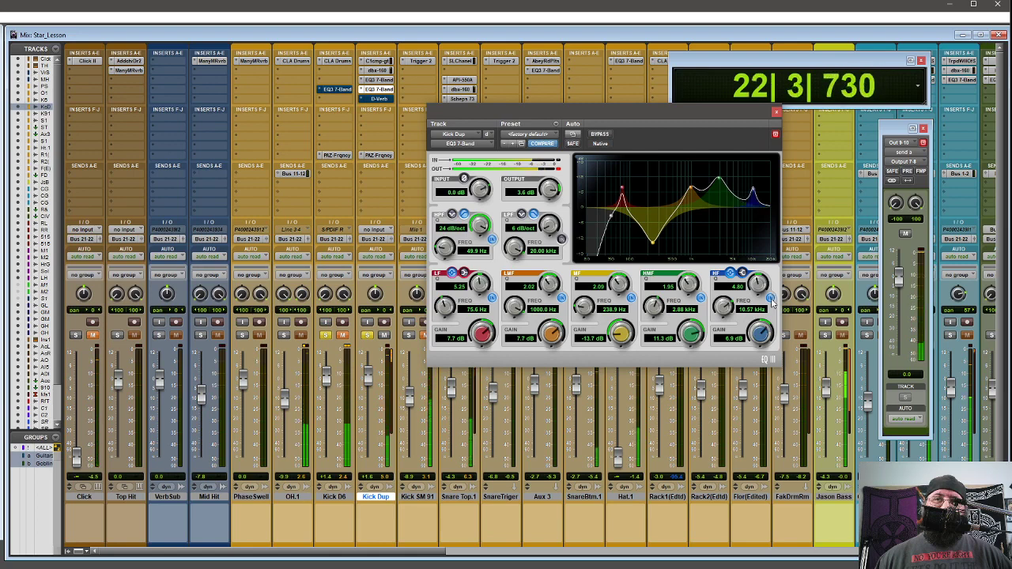
pyautogui.click(777, 112)
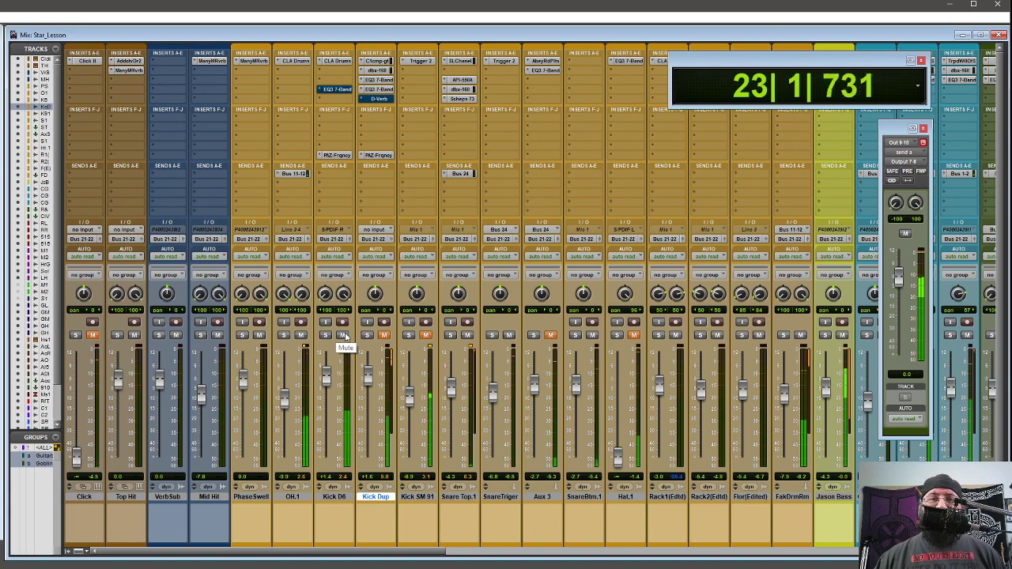
# Step: Mute Kick D6 and unmute Kick Dup while the full mix plays, and stop playback
pyautogui.click(343, 335)
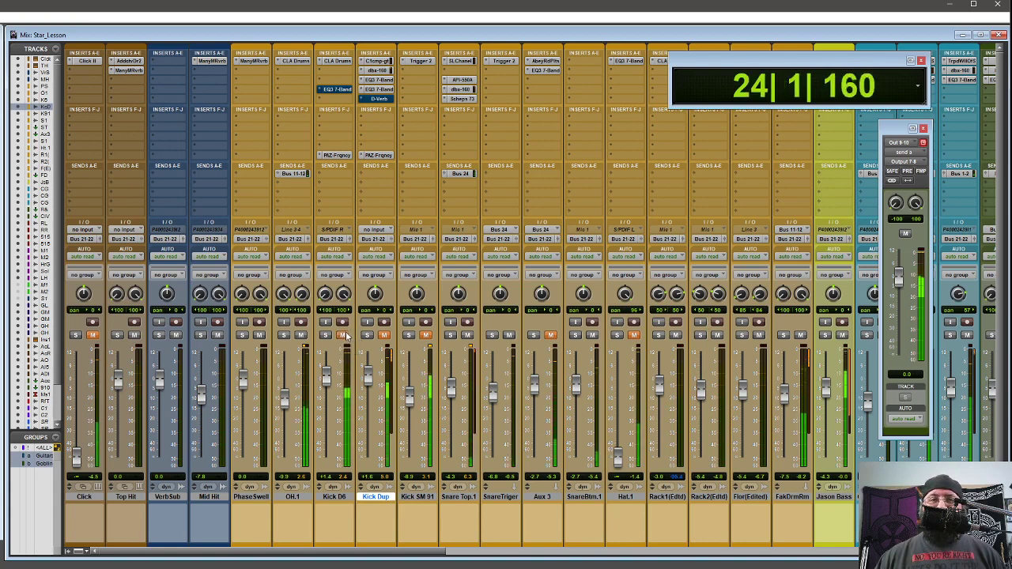
pyautogui.click(384, 336)
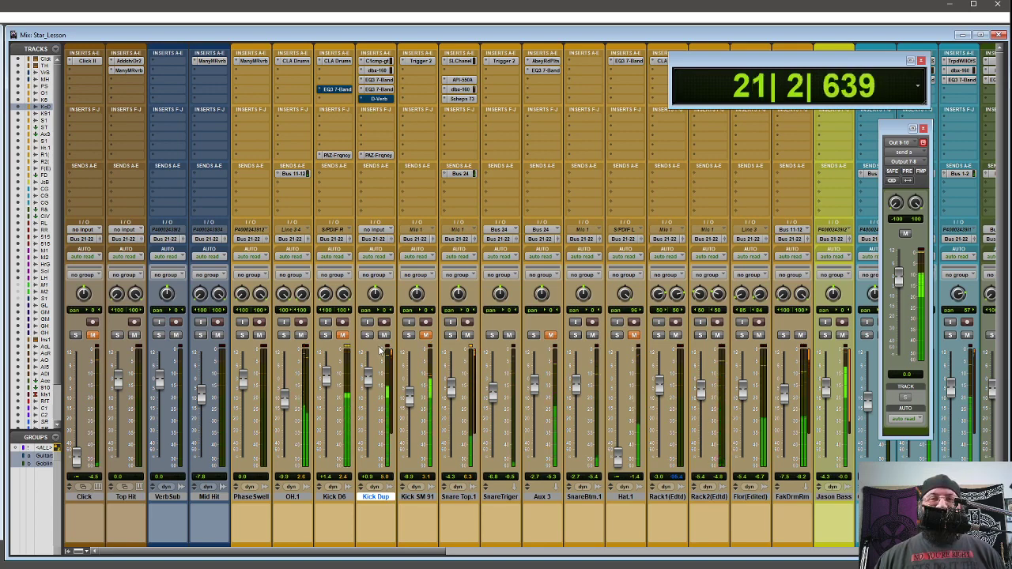
pyautogui.press('space')
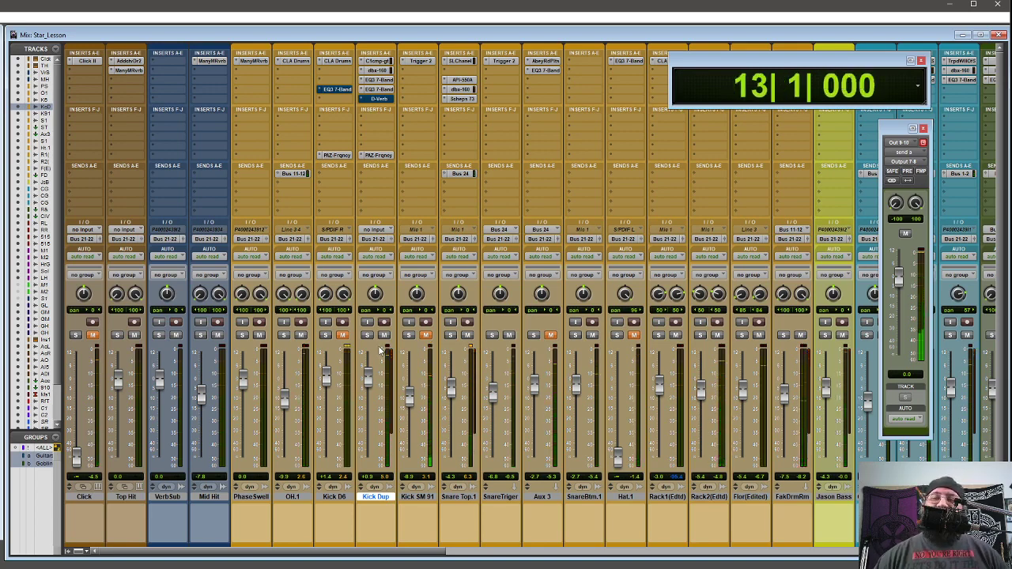